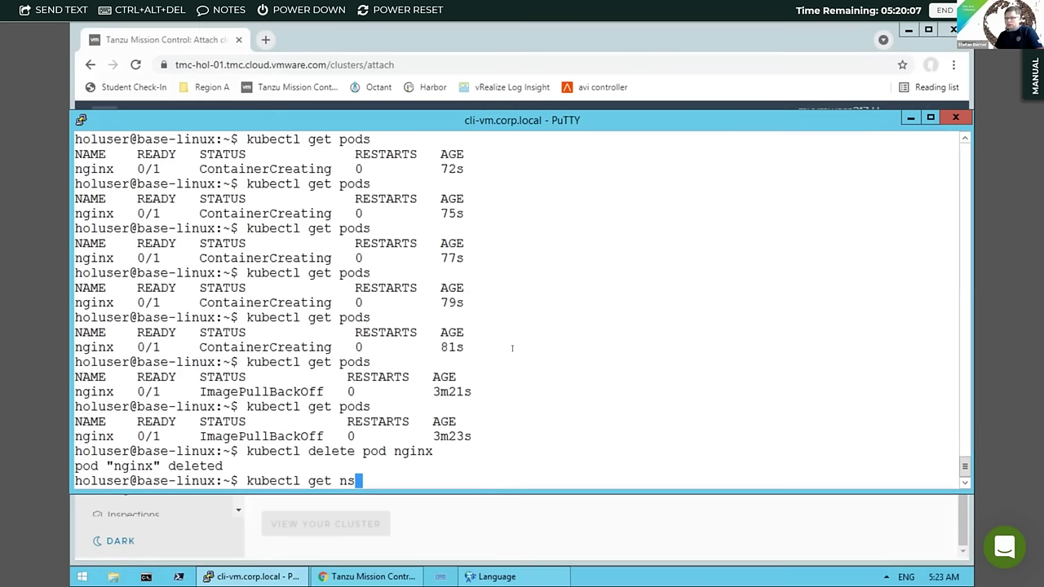
- List the pods in the vmware-system-tmc namespace with kubectl get pods -n vmware-system-tmc
{"action": "key", "text": "Up"}
{"action": "key", "text": "BackSpace"}
{"action": "key", "text": "BackSpace"}
{"action": "key", "text": "BackSpace"}
{"action": "key", "text": "Up"}
{"action": "key", "text": "Up"}
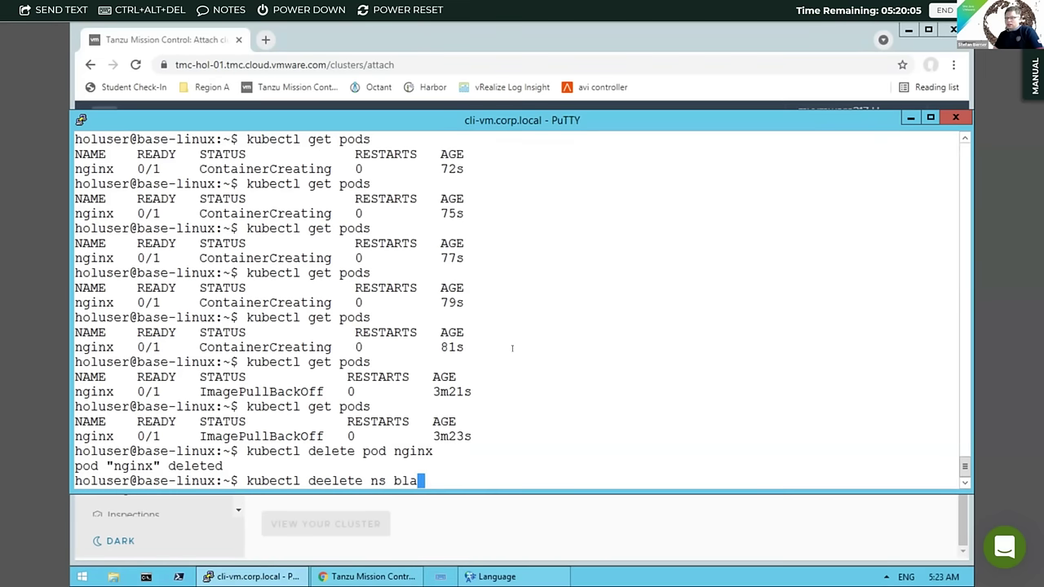
{"action": "key", "text": "Up"}
{"action": "key", "text": "Up"}
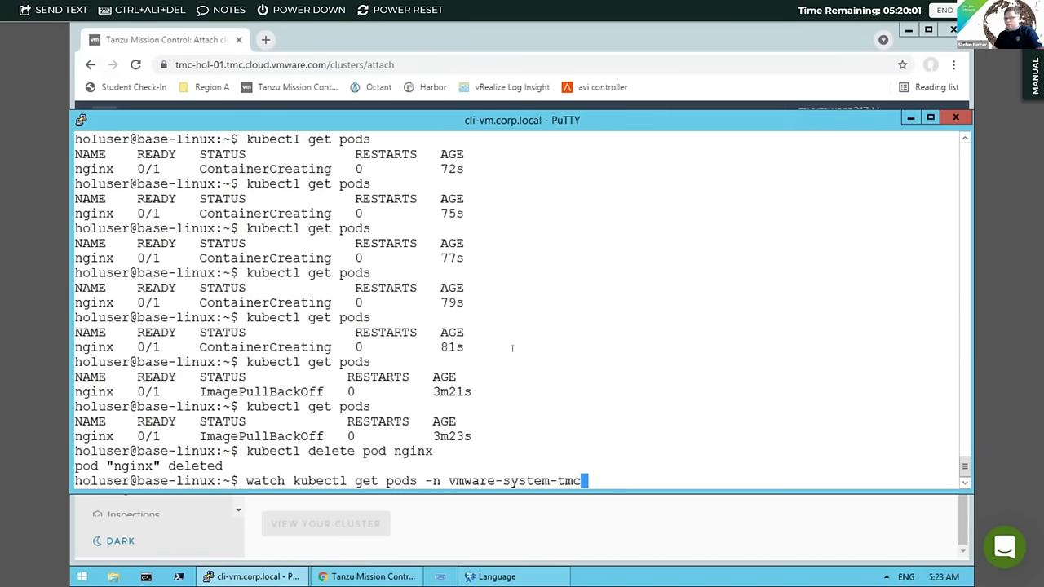
{"action": "key", "text": "Up"}
{"action": "key", "text": "Return"}
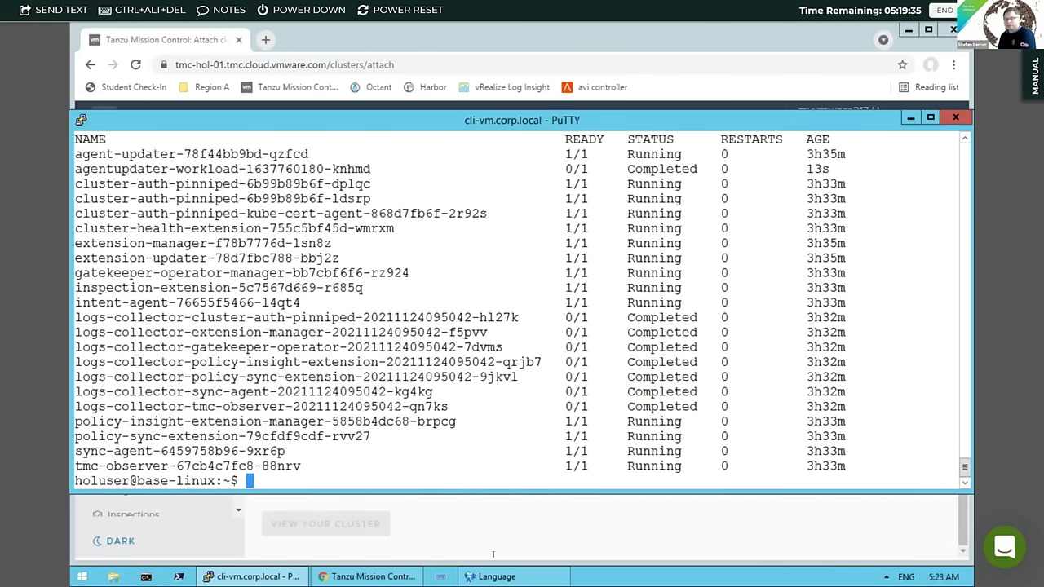
- Switch to Tanzu Mission Control in the browser, leave the Attach cluster form and open the tkc-1-317 cluster
{"action": "left_click", "coordinate": [429, 527]}
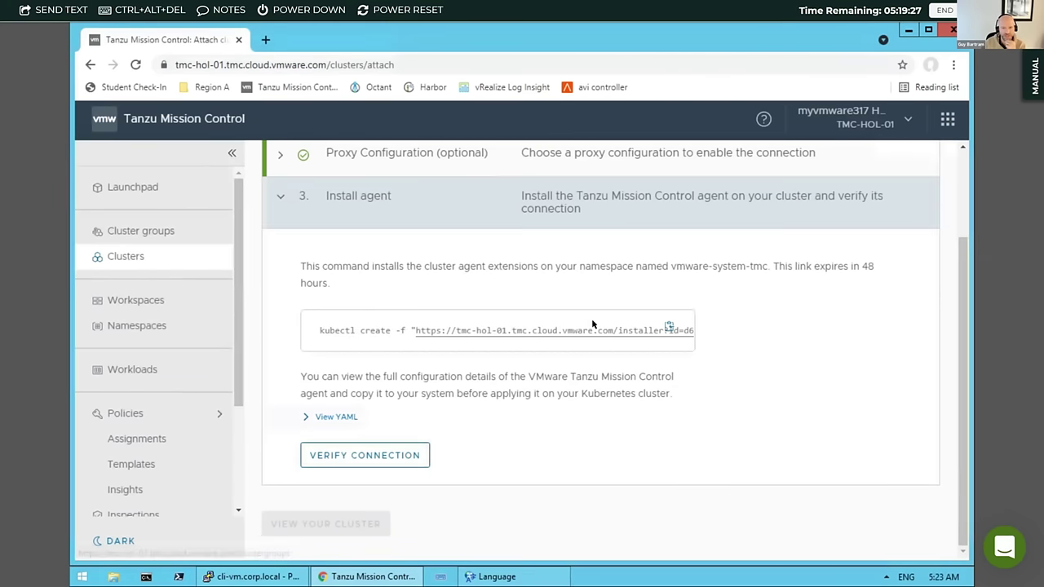
{"action": "scroll", "coordinate": [593, 325], "scroll_direction": "up", "scroll_amount": 3}
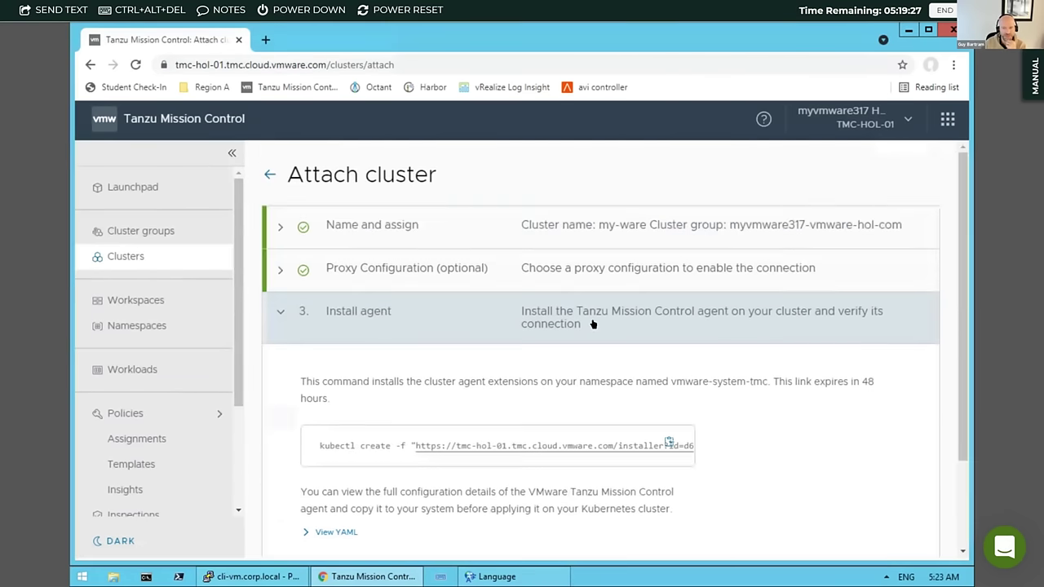
{"action": "left_click", "coordinate": [270, 176]}
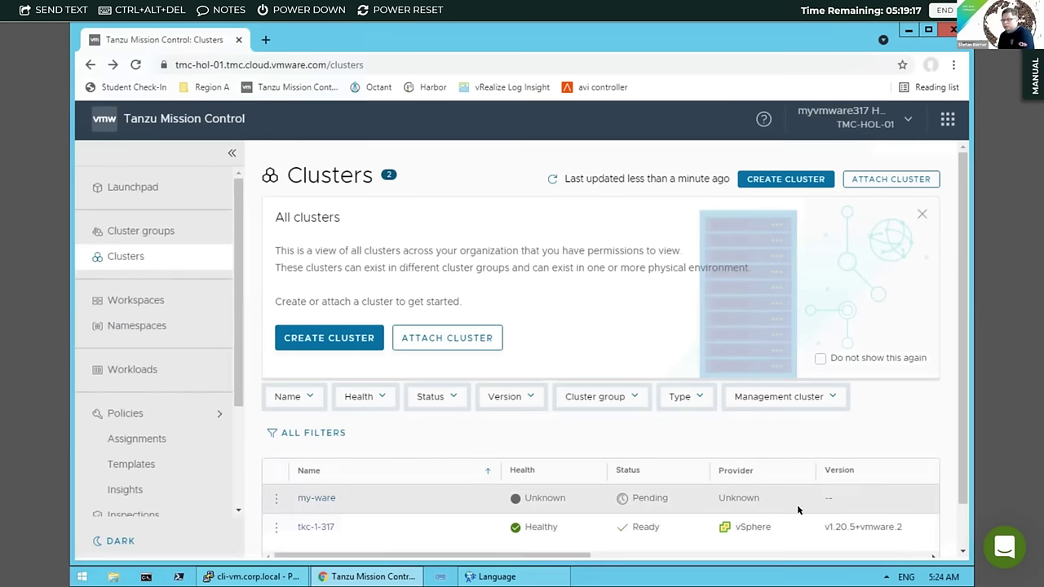
{"action": "left_click", "coordinate": [317, 528]}
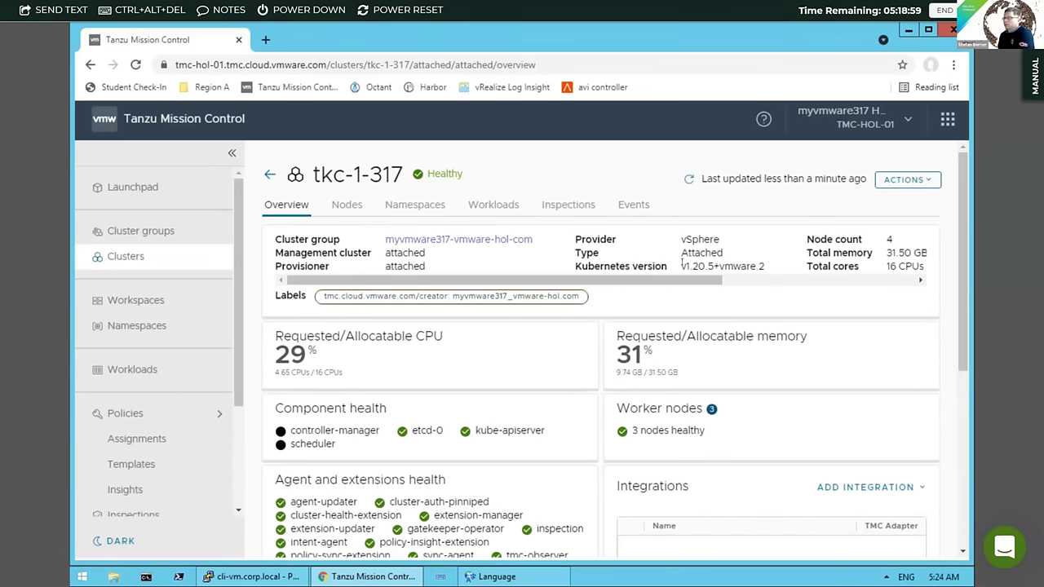
- Examine the cluster overview for its Kubernetes version, node count, memory, cores, creation date and component health
{"action": "left_click_drag", "start_coordinate": [681, 265], "coordinate": [907, 267]}
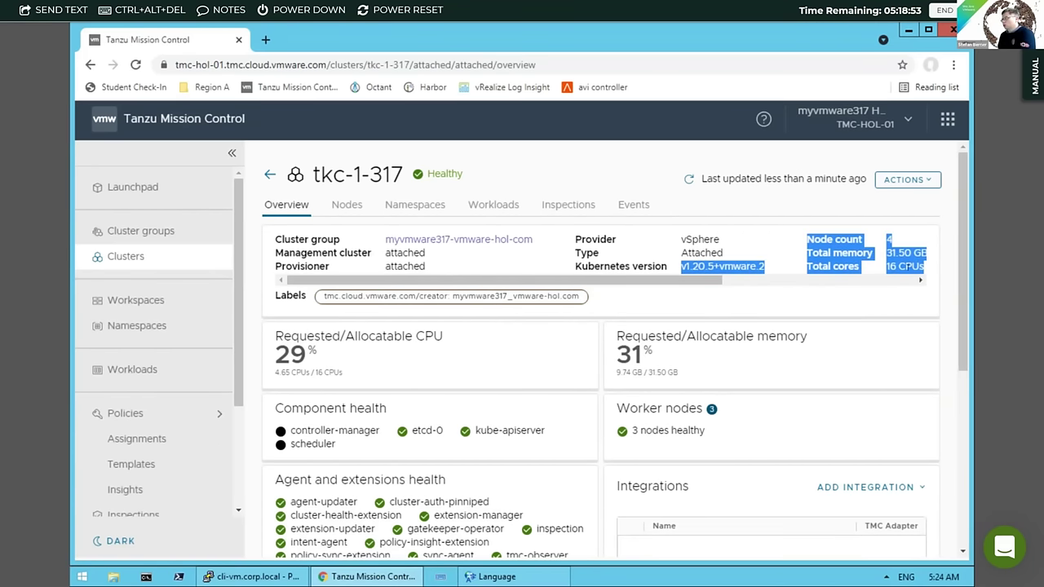
{"action": "left_click_drag", "start_coordinate": [668, 283], "coordinate": [914, 290]}
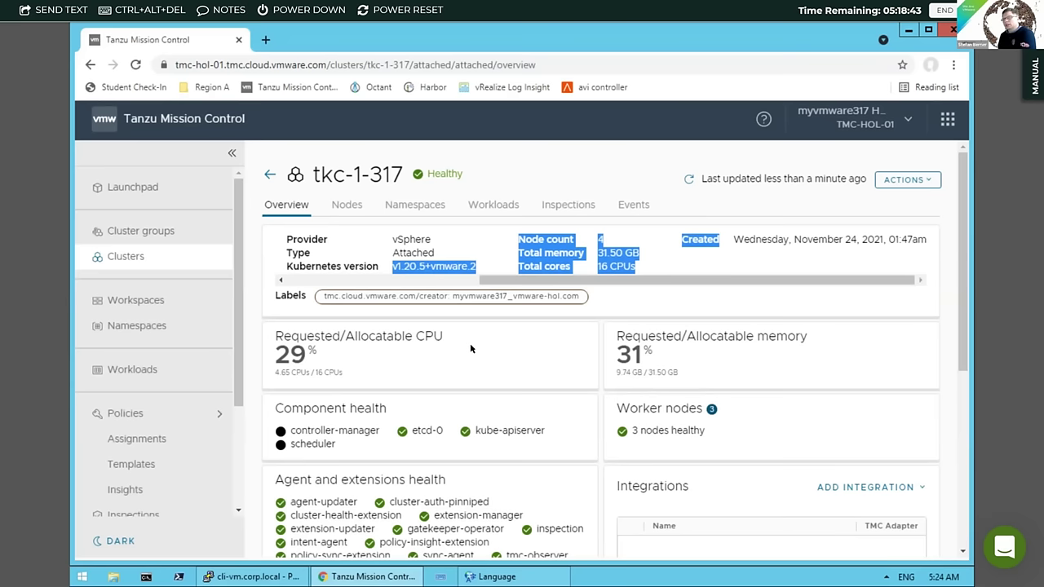
{"action": "scroll", "coordinate": [471, 348], "scroll_direction": "down", "scroll_amount": 1}
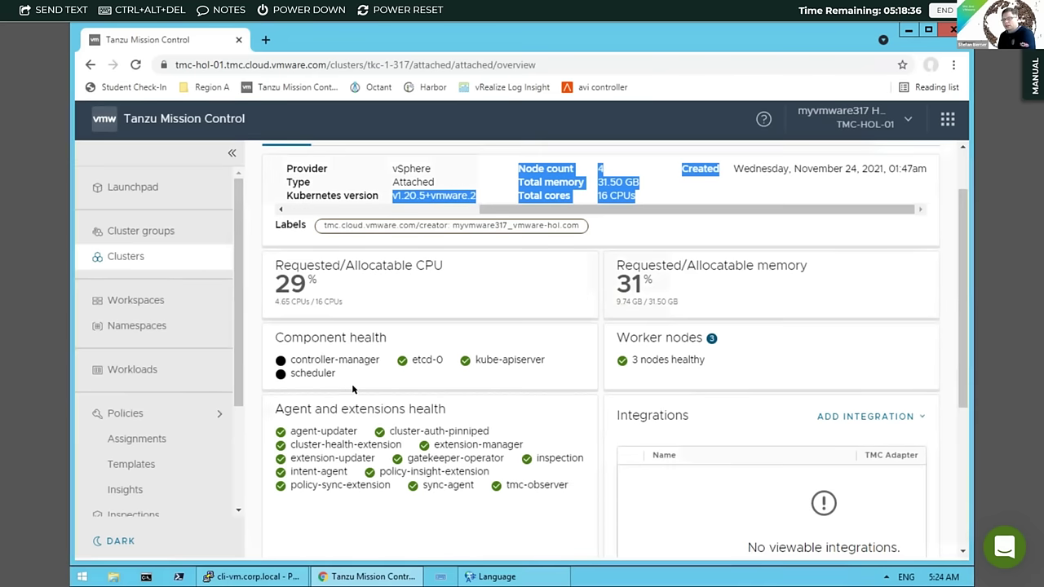
{"action": "mouse_move", "coordinate": [280, 375]}
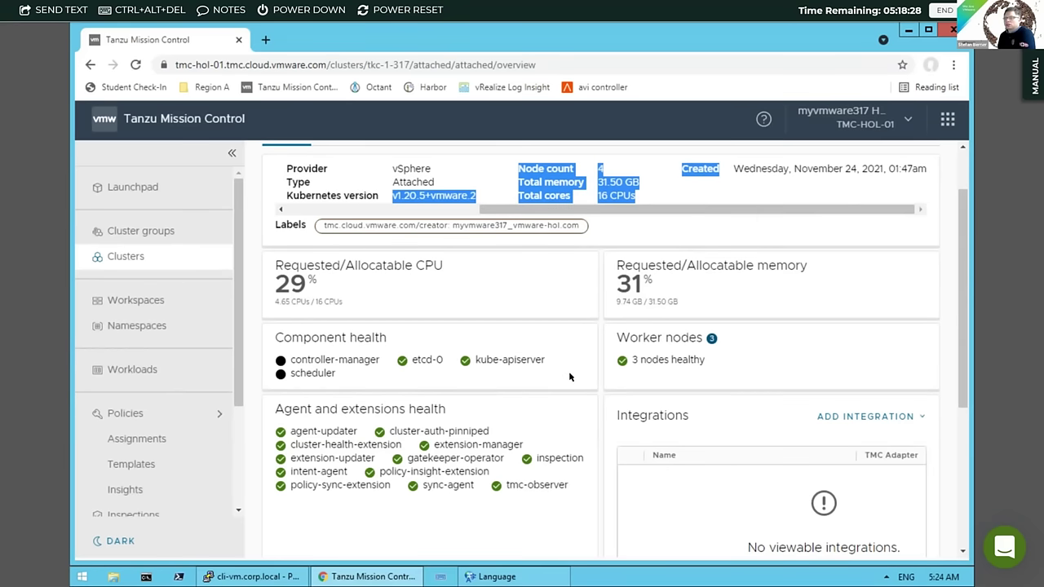
- Review the tkc-1-317 cluster's nodes and its full list of namespaces
{"action": "scroll", "coordinate": [351, 208], "scroll_direction": "up", "scroll_amount": 1}
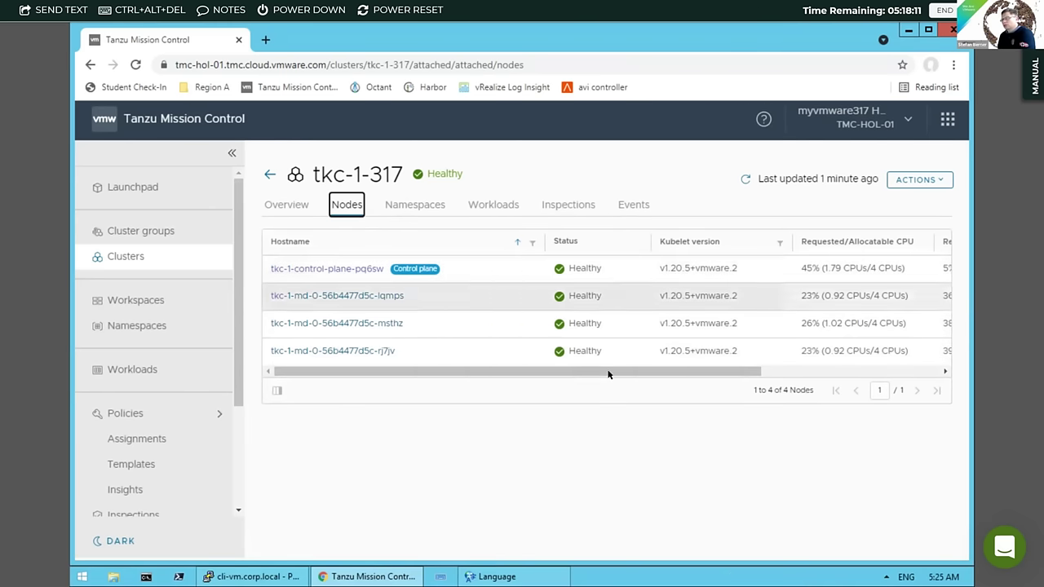
{"action": "left_click_drag", "start_coordinate": [667, 378], "coordinate": [383, 382]}
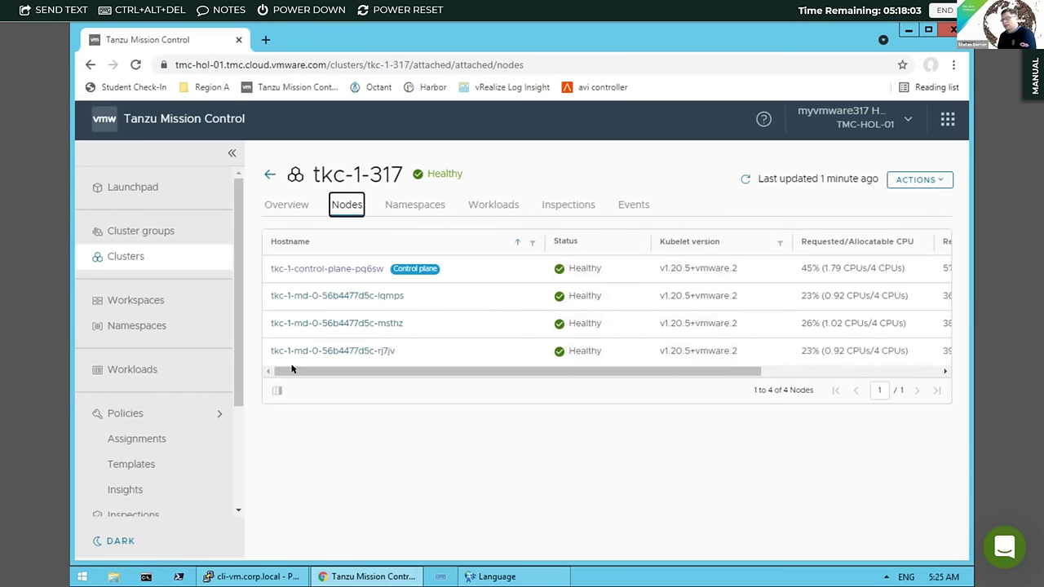
{"action": "left_click", "coordinate": [417, 207]}
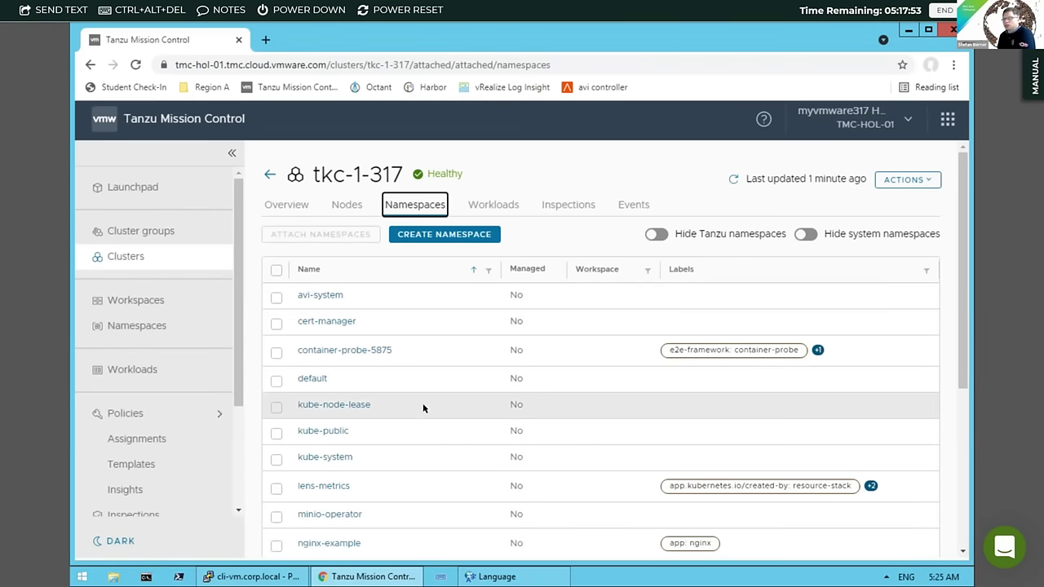
{"action": "scroll", "coordinate": [424, 405], "scroll_direction": "down", "scroll_amount": 3}
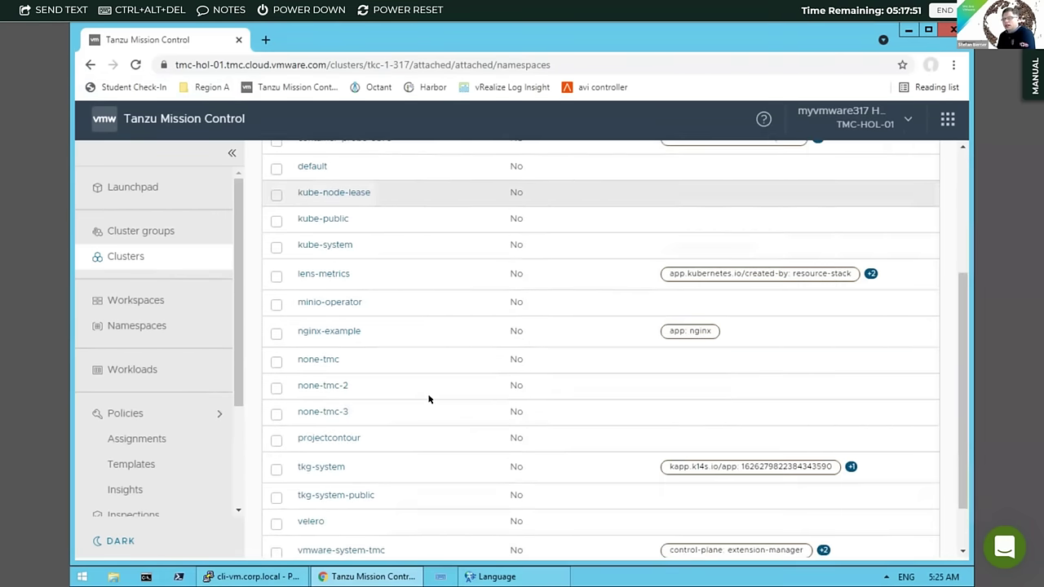
{"action": "scroll", "coordinate": [428, 399], "scroll_direction": "down", "scroll_amount": 1}
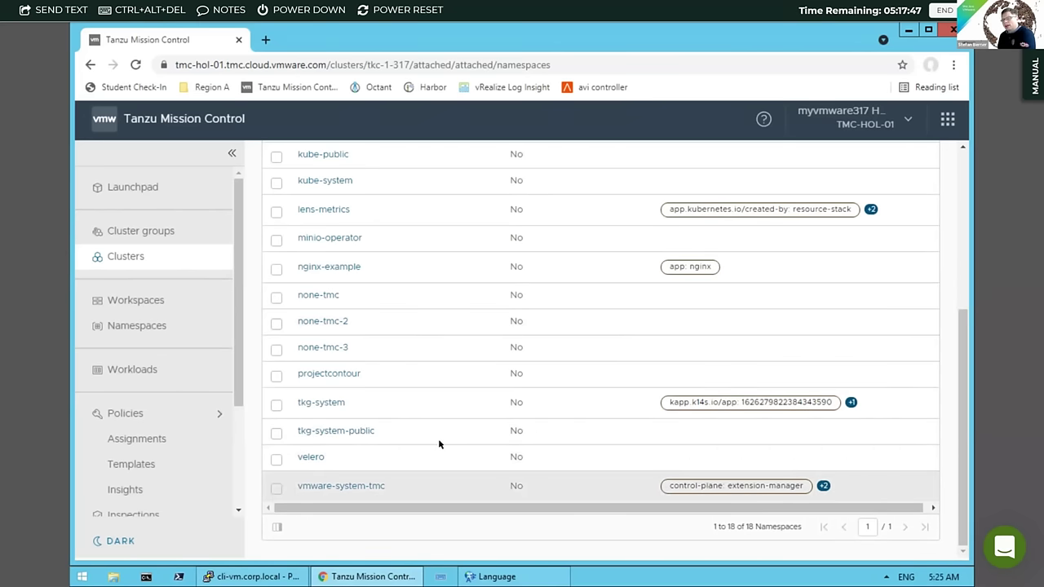
{"action": "scroll", "coordinate": [443, 423], "scroll_direction": "up", "scroll_amount": 5}
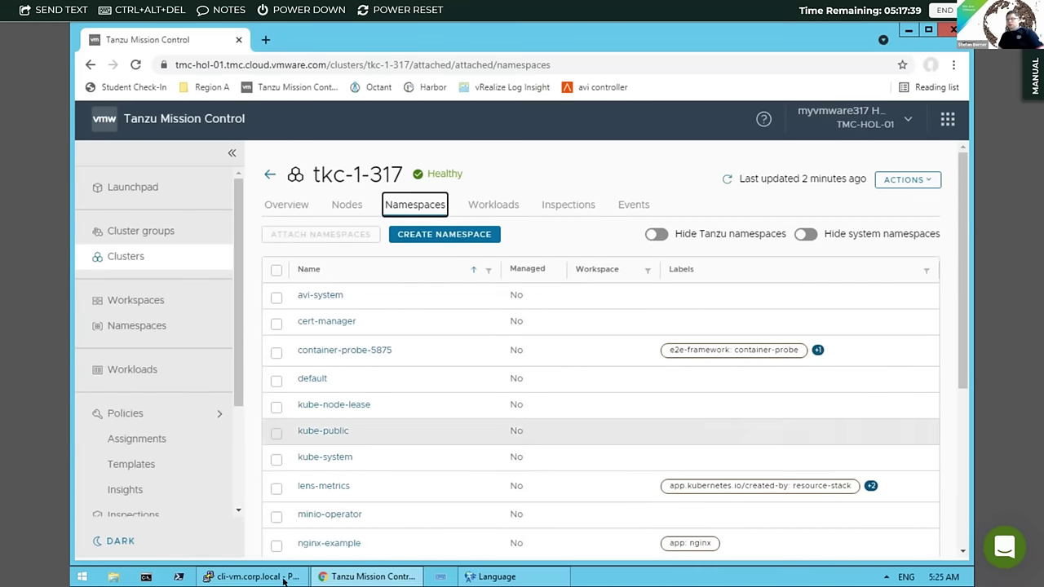
- Switch to the PuTTY terminal and list the cluster's namespaces with kubectl get ns
{"action": "left_click", "coordinate": [252, 577]}
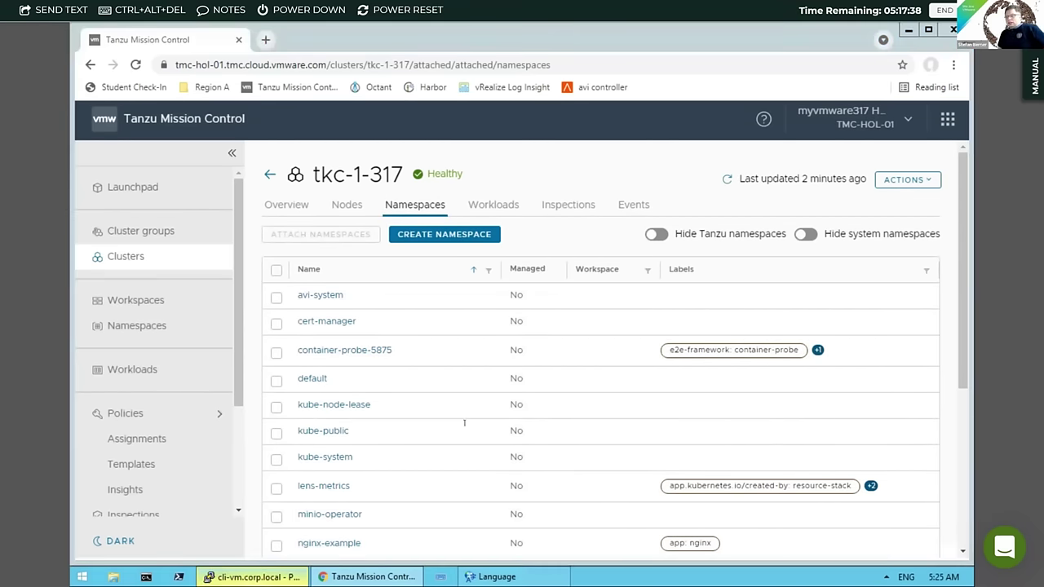
{"action": "type", "text": "kub"}
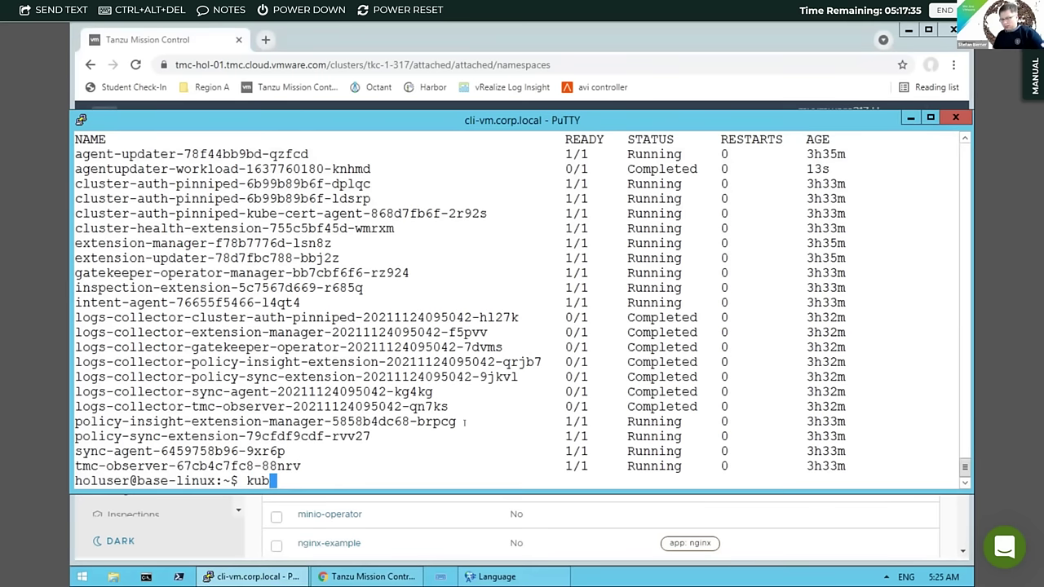
{"action": "type", "text": "ectl geet"}
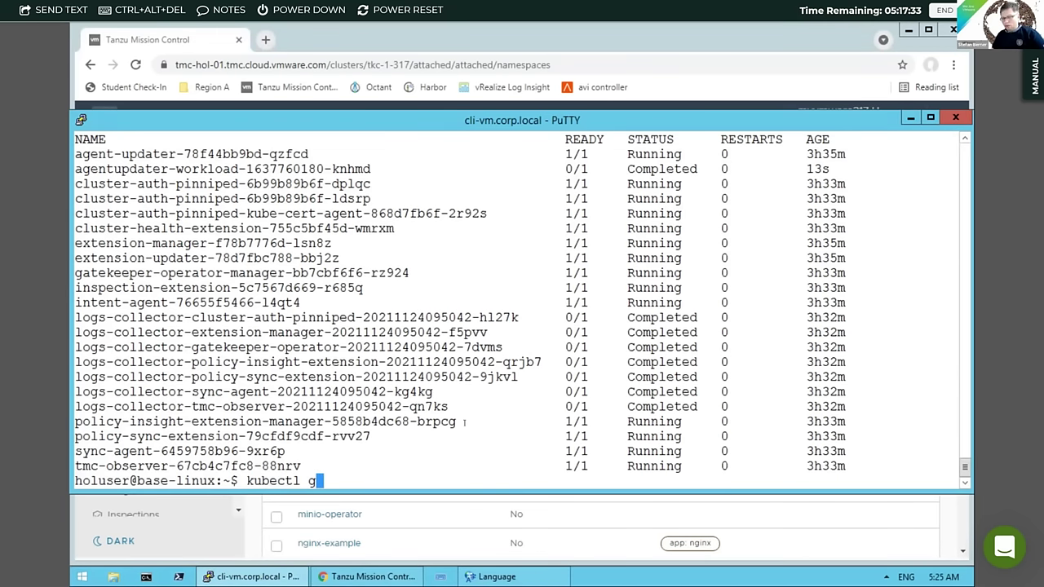
{"action": "key", "text": "BackSpace"}
{"action": "key", "text": "BackSpace"}
{"action": "key", "text": "BackSpace"}
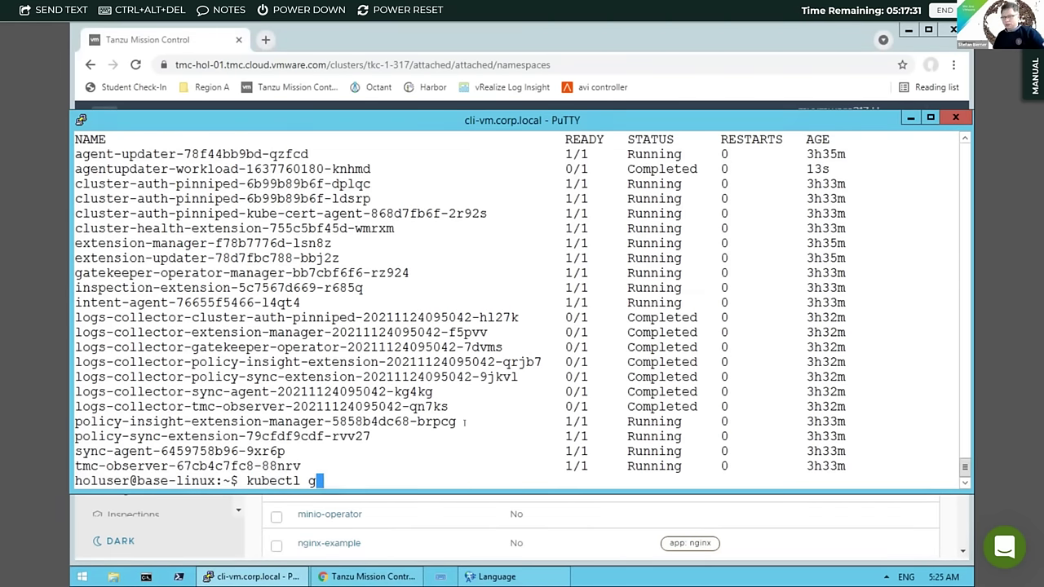
{"action": "type", "text": "et ns \\"}
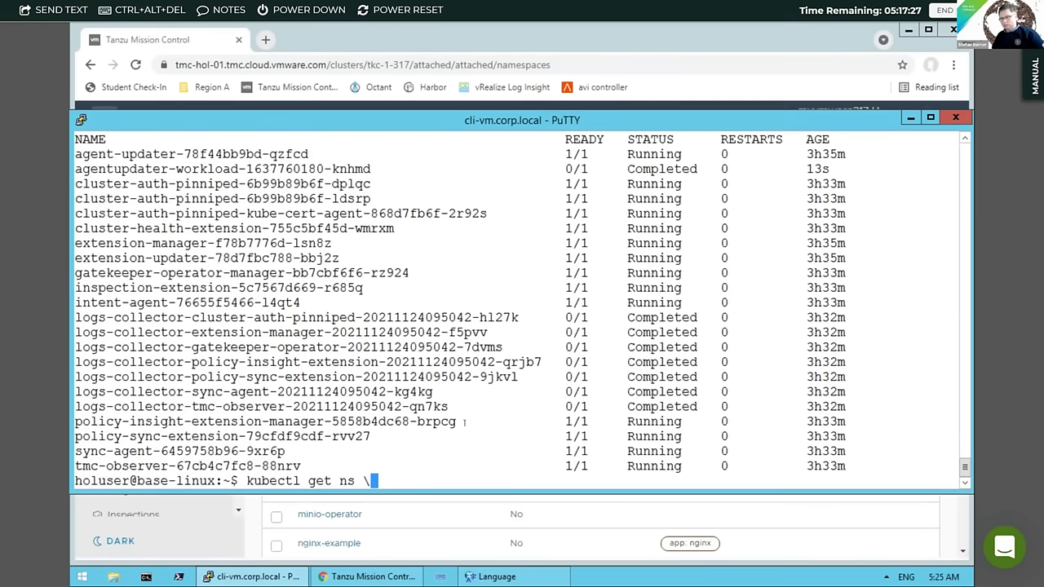
{"action": "key", "text": "BackSpace"}
{"action": "key", "text": "Return"}
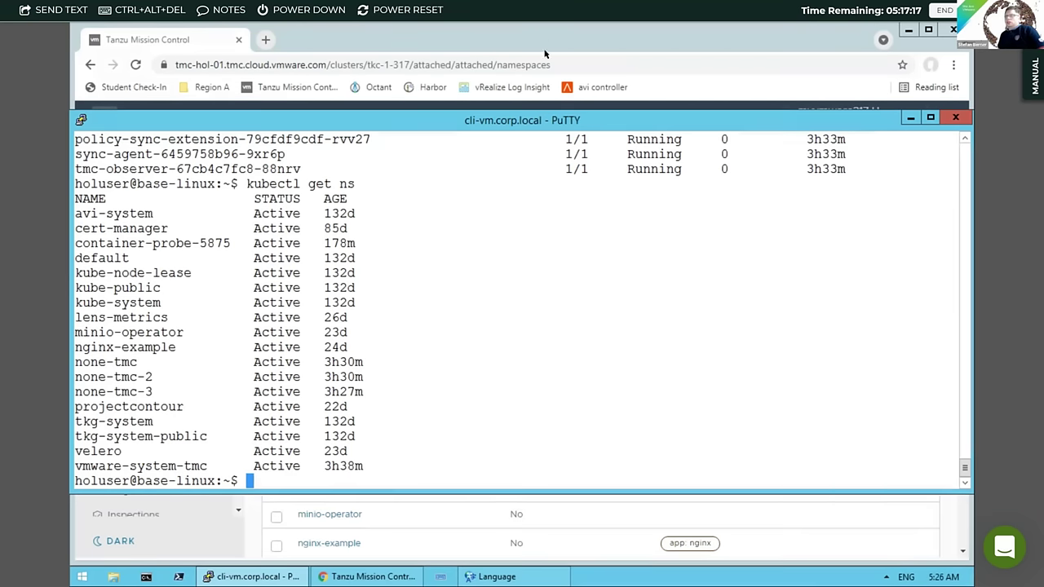
- Back in Tanzu Mission Control, start creating a namespace on cluster tkc-1-317 and enter the name TMC-test
{"action": "key", "text": "alt+Tab"}
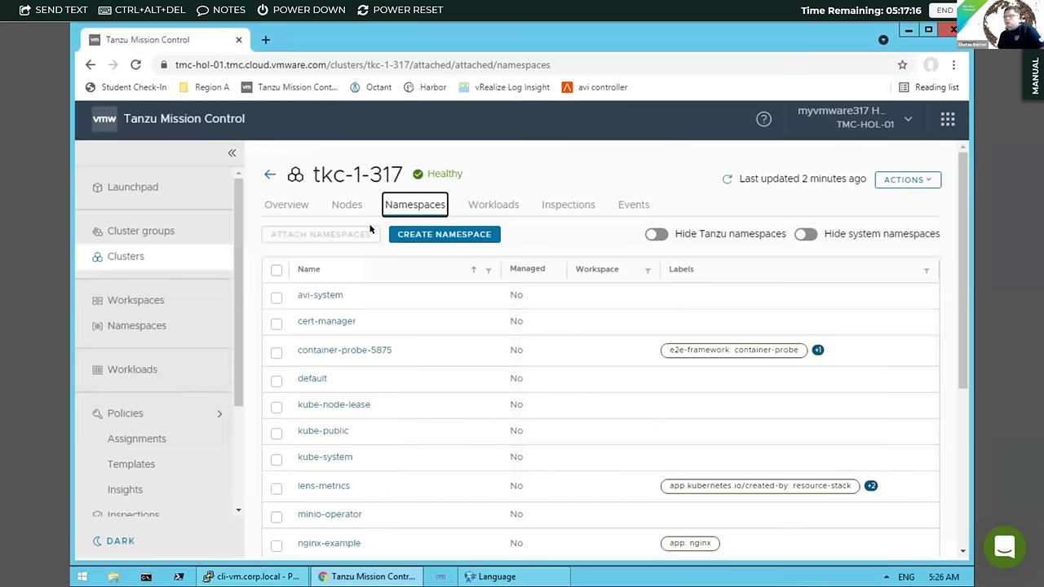
{"action": "left_click", "coordinate": [439, 236]}
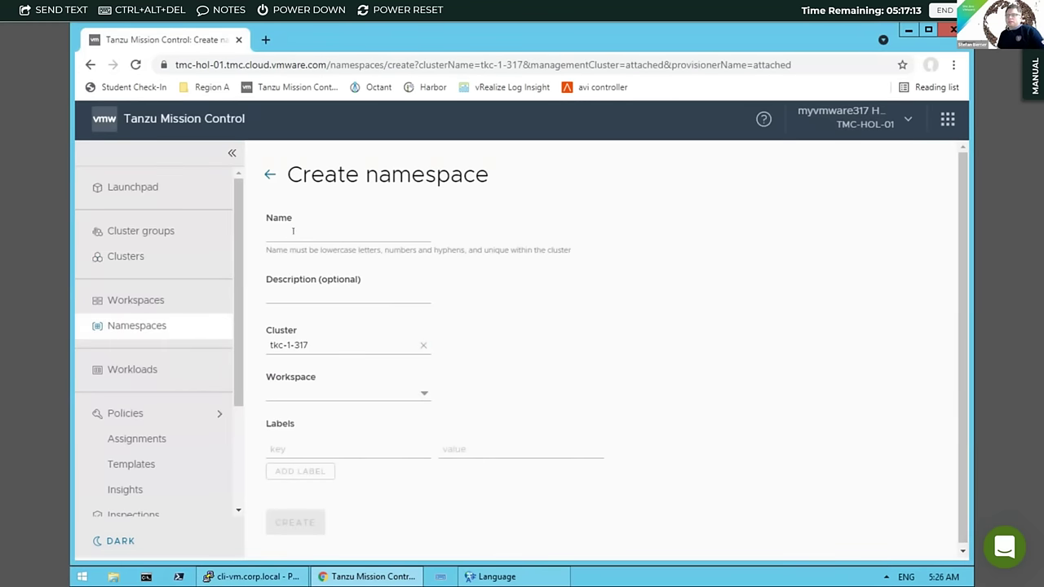
{"action": "left_click", "coordinate": [293, 231]}
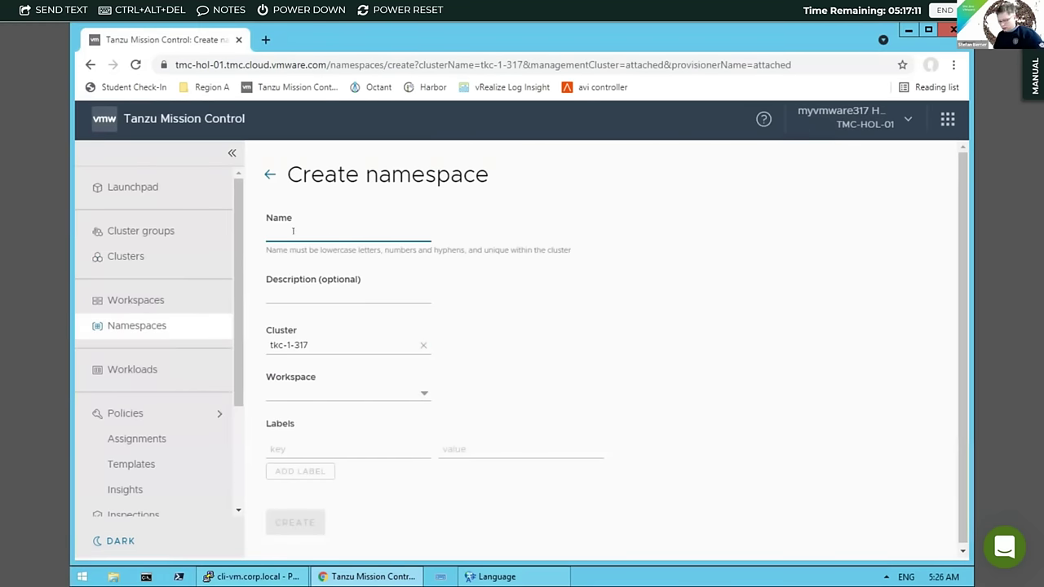
{"action": "type", "text": "TJMC"}
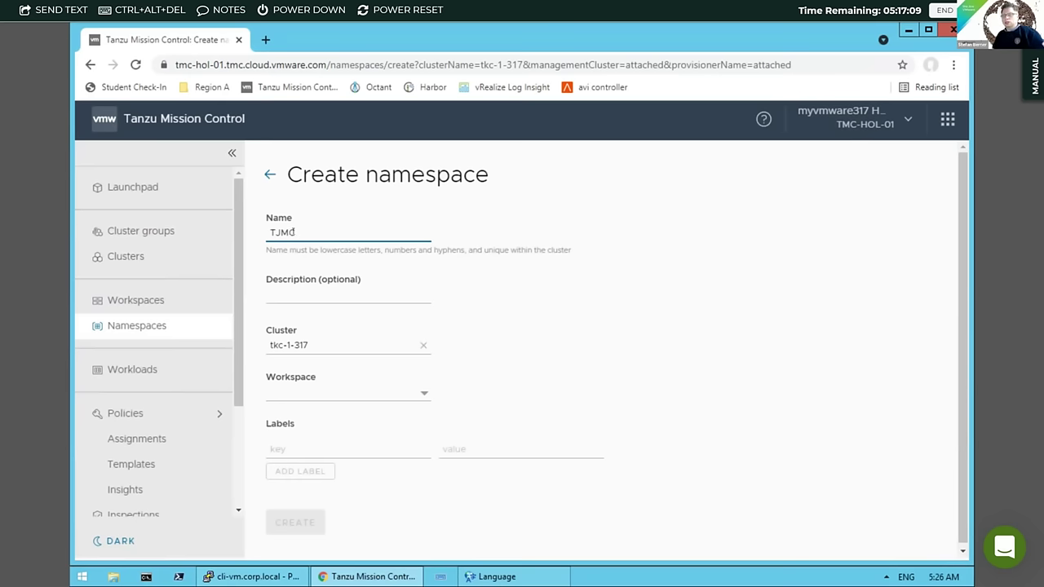
{"action": "key", "text": "BackSpace"}
{"action": "key", "text": "BackSpace"}
{"action": "key", "text": "BackSpace"}
{"action": "type", "text": "MC-test"}
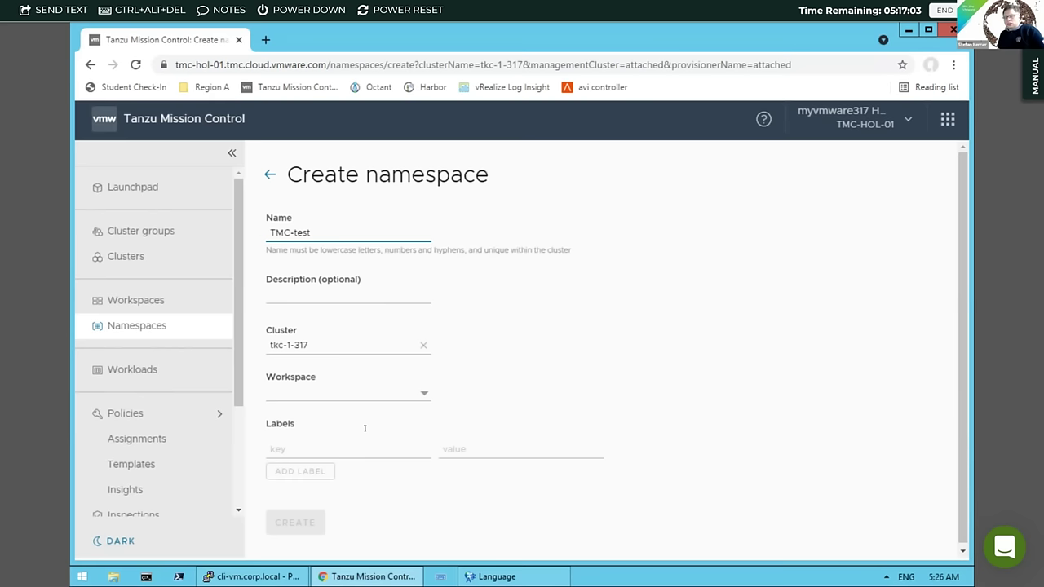
- Assign the new namespace to the myvmware317-vmware-hol-com workspace
{"action": "scroll", "coordinate": [368, 431], "scroll_direction": "down", "scroll_amount": 1}
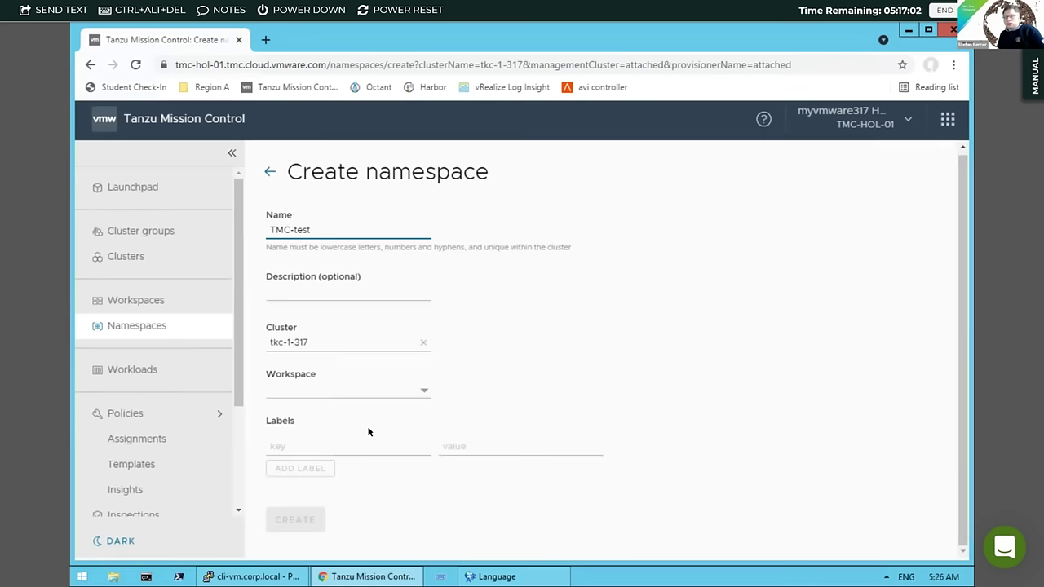
{"action": "left_click", "coordinate": [319, 389]}
{"action": "left_click", "coordinate": [323, 419]}
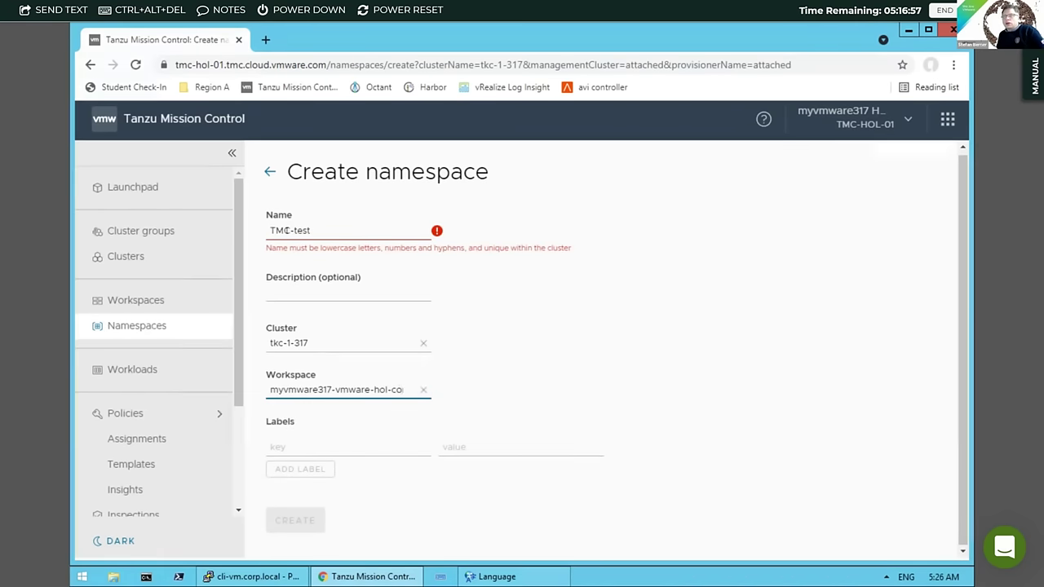
- Change the namespace name to lowercase tmc-test and create the namespace
{"action": "left_click", "coordinate": [287, 231]}
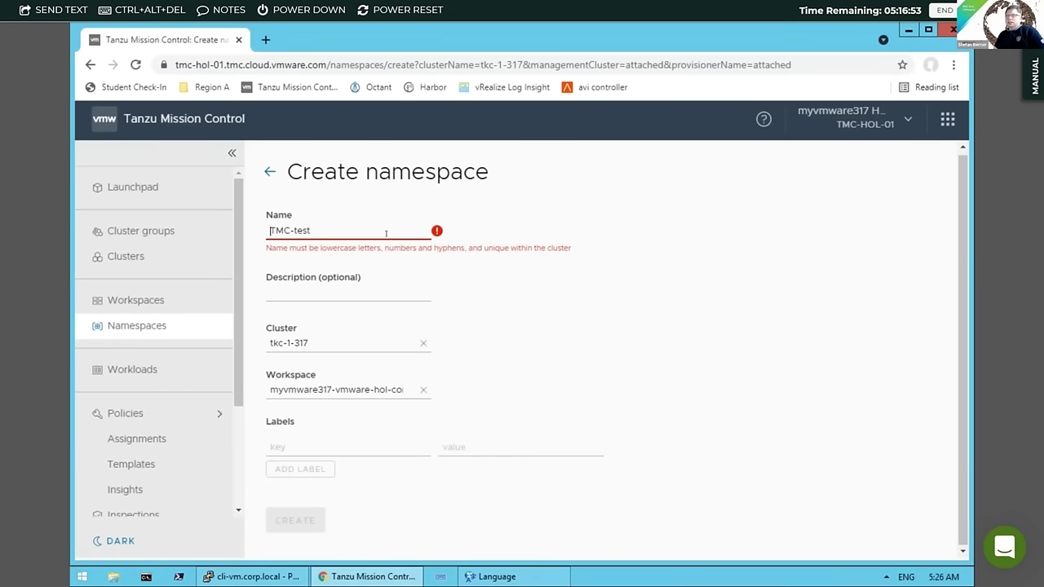
{"action": "key", "text": "BackSpace"}
{"action": "key", "text": "BackSpace"}
{"action": "key", "text": "BackSpace"}
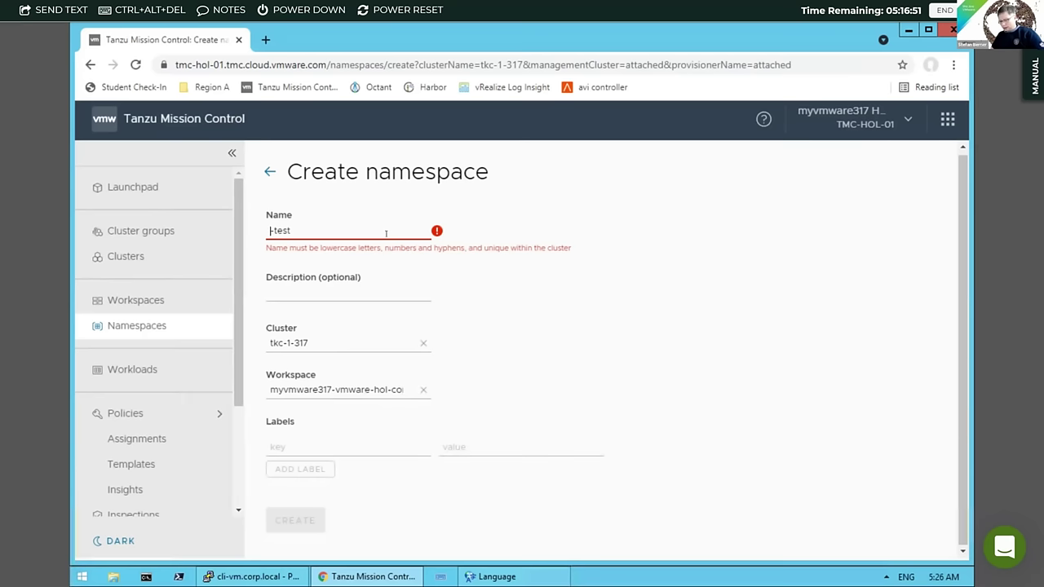
{"action": "type", "text": "tmc"}
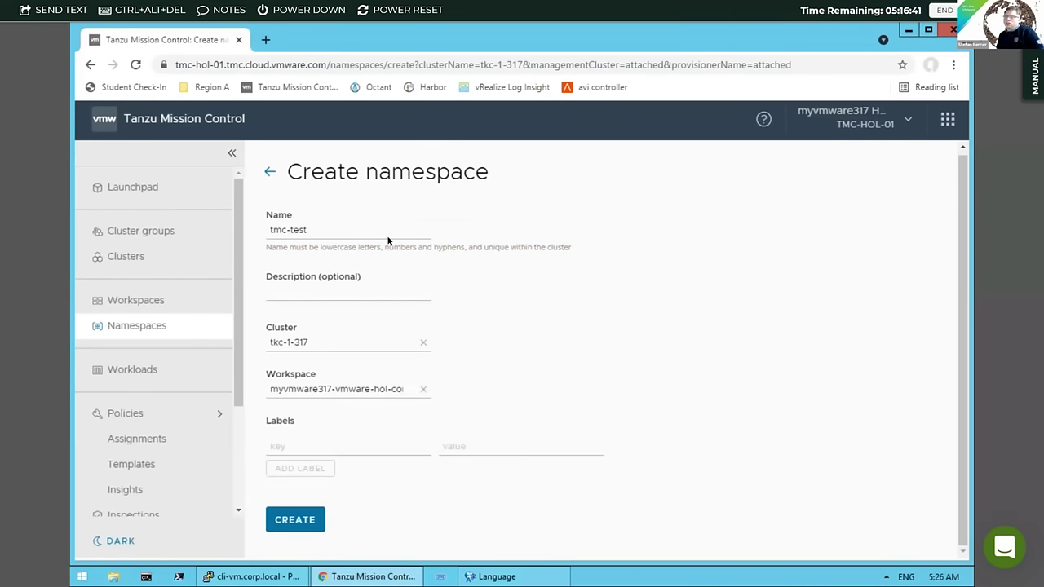
{"action": "left_click", "coordinate": [297, 520]}
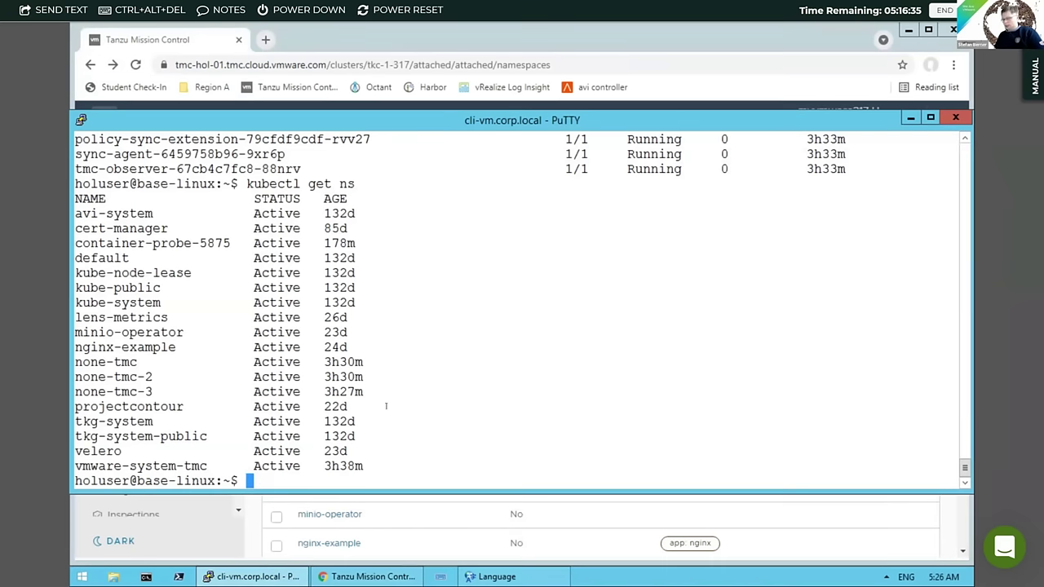
- Rerun kubectl get ns in the PuTTY terminal to check for the tmc-test namespace
{"action": "key", "text": "Up"}
{"action": "key", "text": "Return"}
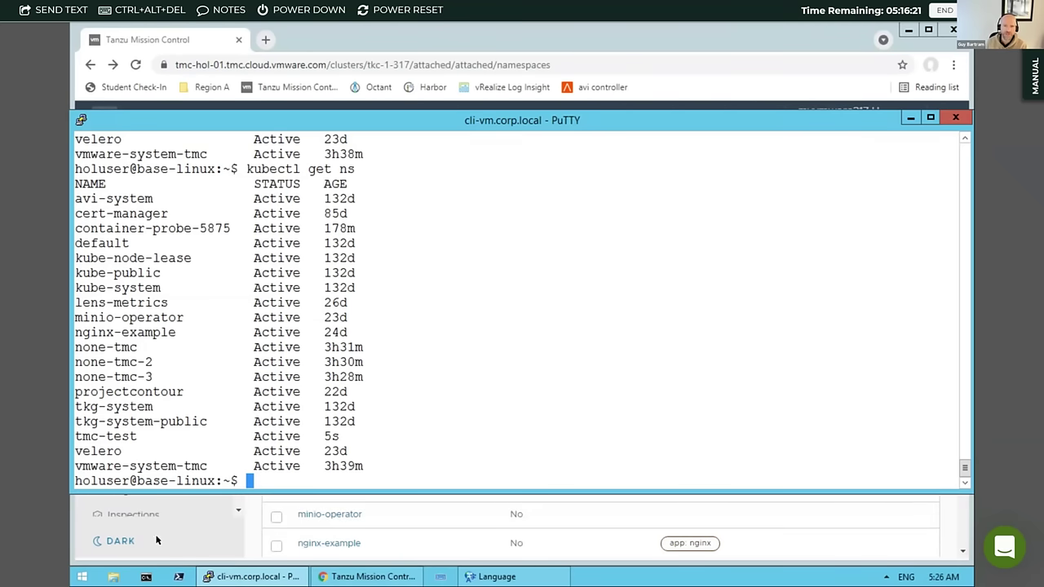
- Switch back to Tanzu Mission Control and review the workloads of cluster tkc-1-317, including the second page of the list
{"action": "left_click", "coordinate": [193, 532]}
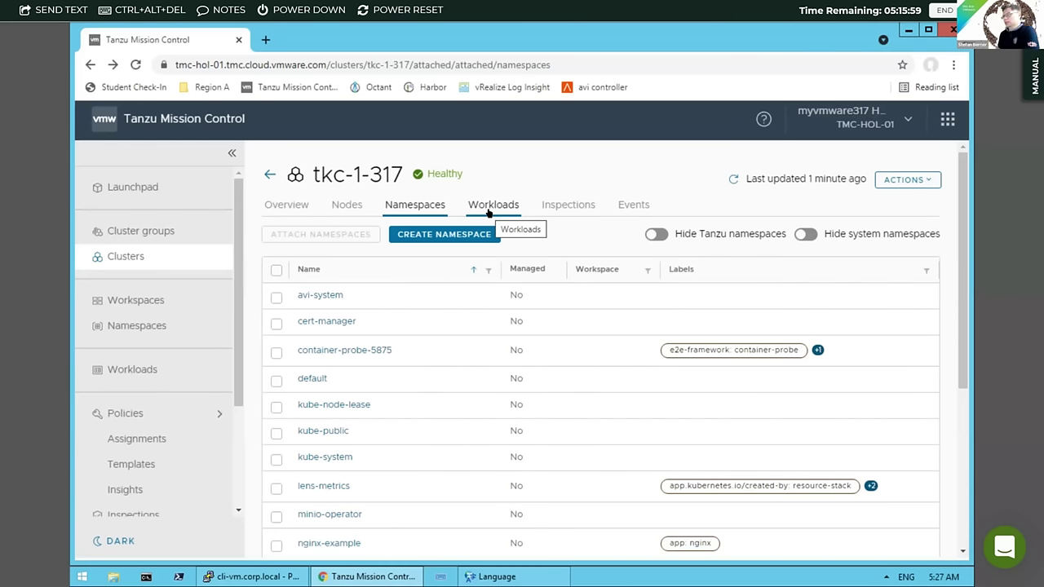
{"action": "left_click", "coordinate": [489, 211]}
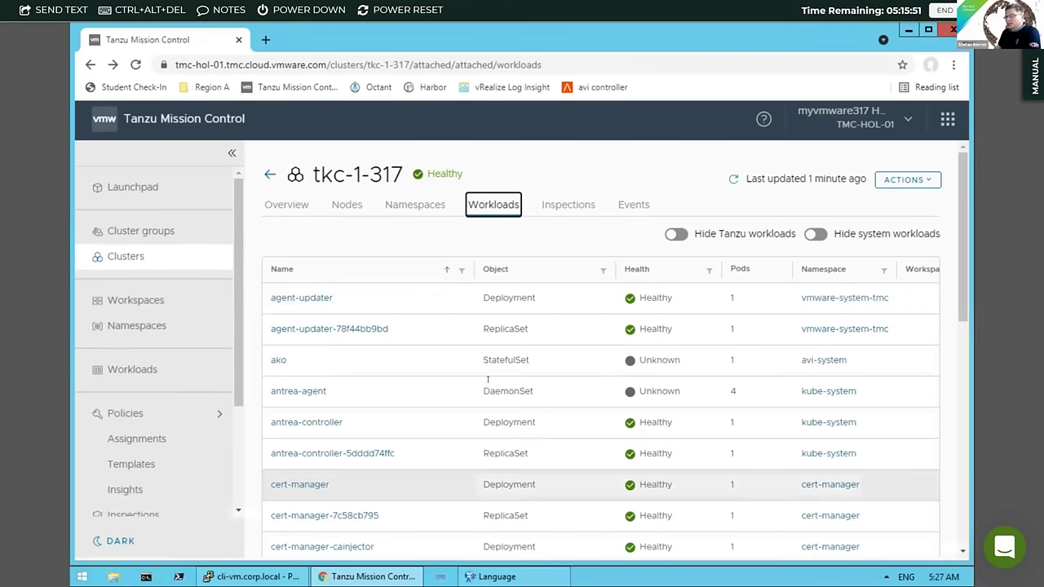
{"action": "scroll", "coordinate": [487, 408], "scroll_direction": "down", "scroll_amount": 5}
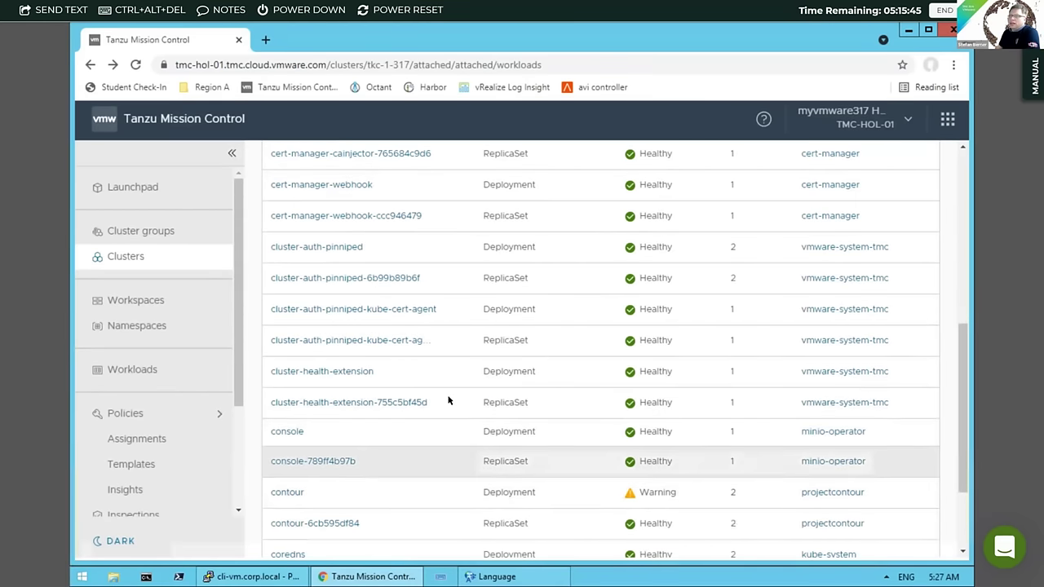
{"action": "scroll", "coordinate": [483, 483], "scroll_direction": "down", "scroll_amount": 3}
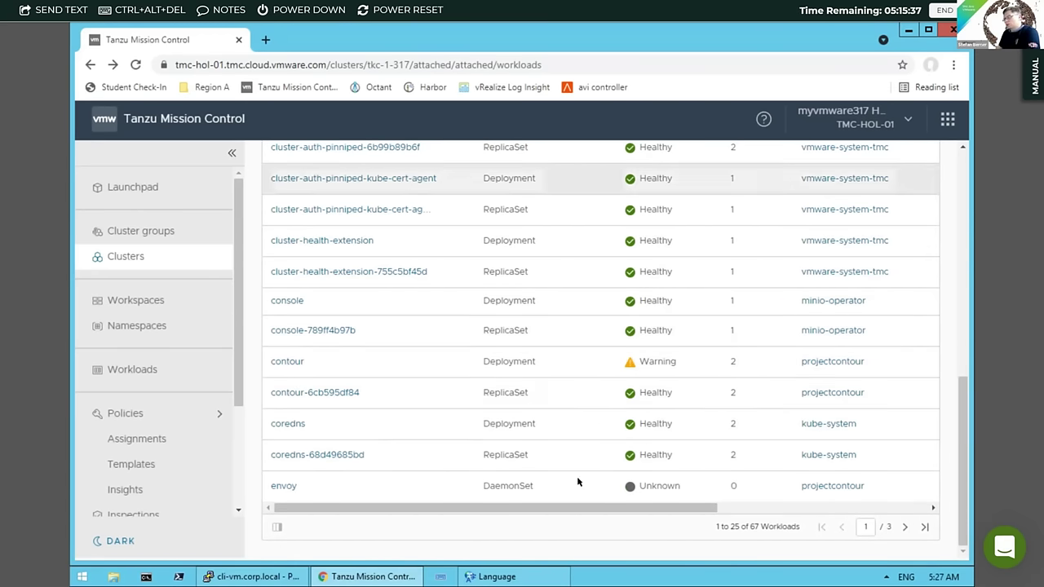
{"action": "left_click", "coordinate": [905, 526]}
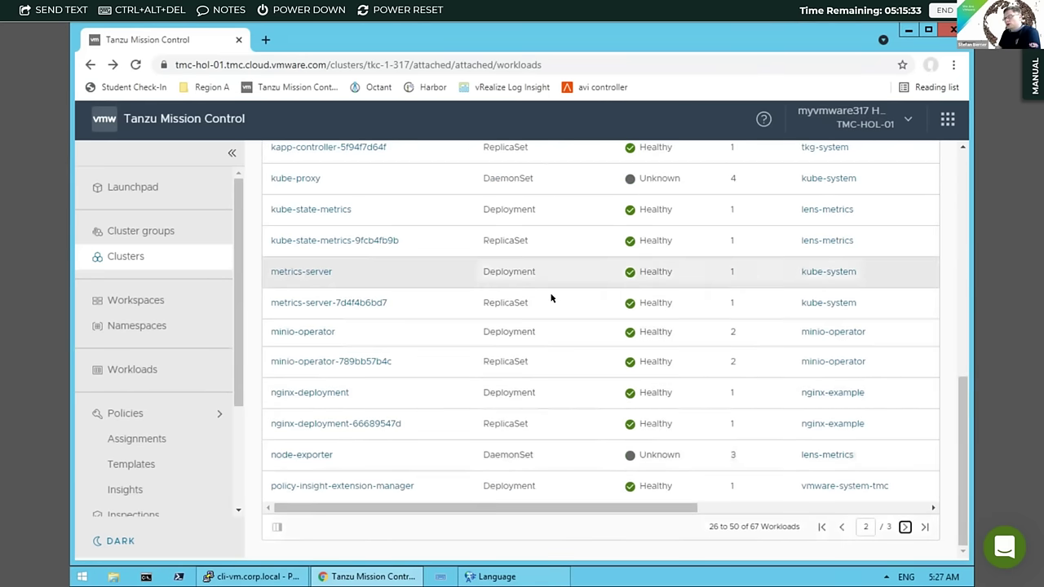
{"action": "scroll", "coordinate": [551, 298], "scroll_direction": "up", "scroll_amount": 6}
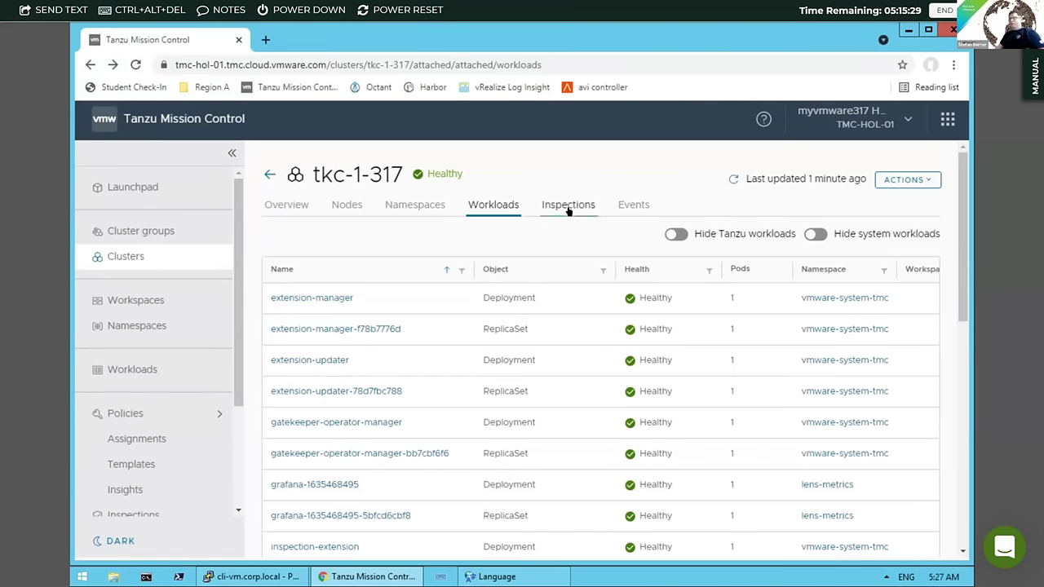
- Open the CIS benchmark result among the cluster's inspections and review its failed and warning tests
{"action": "left_click", "coordinate": [568, 206]}
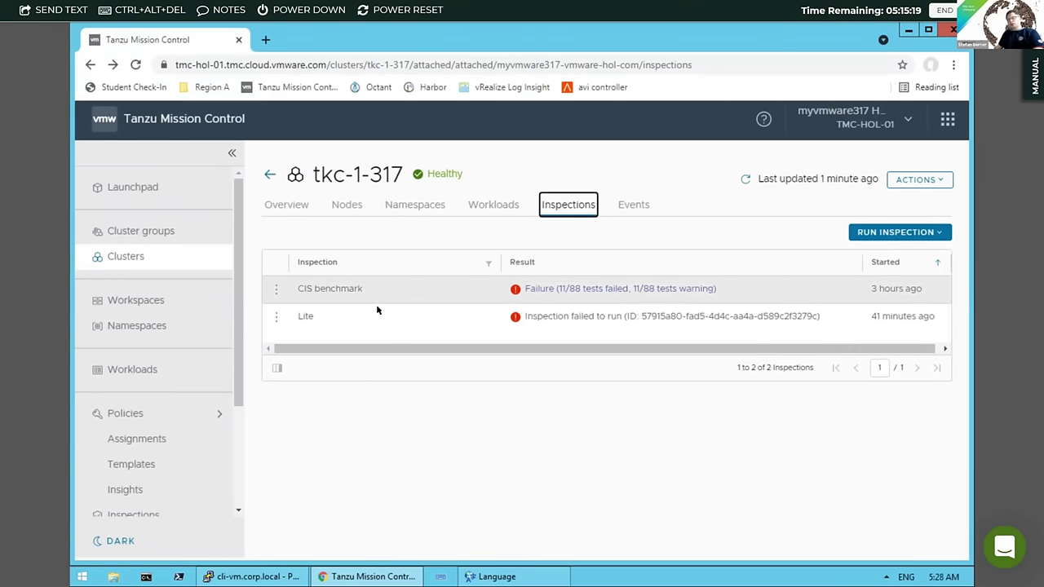
{"action": "left_click", "coordinate": [576, 289]}
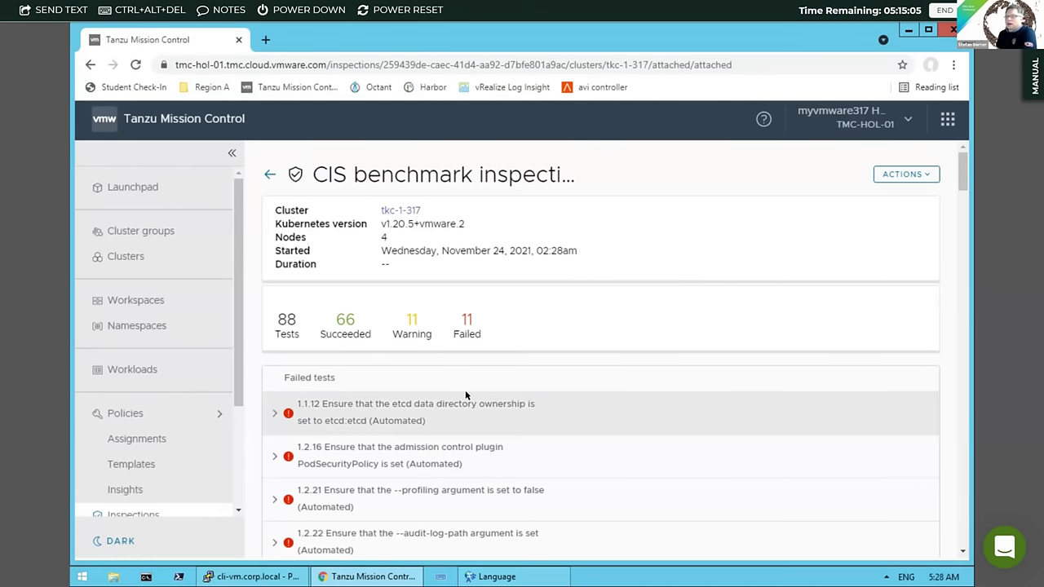
{"action": "scroll", "coordinate": [465, 395], "scroll_direction": "down", "scroll_amount": 3}
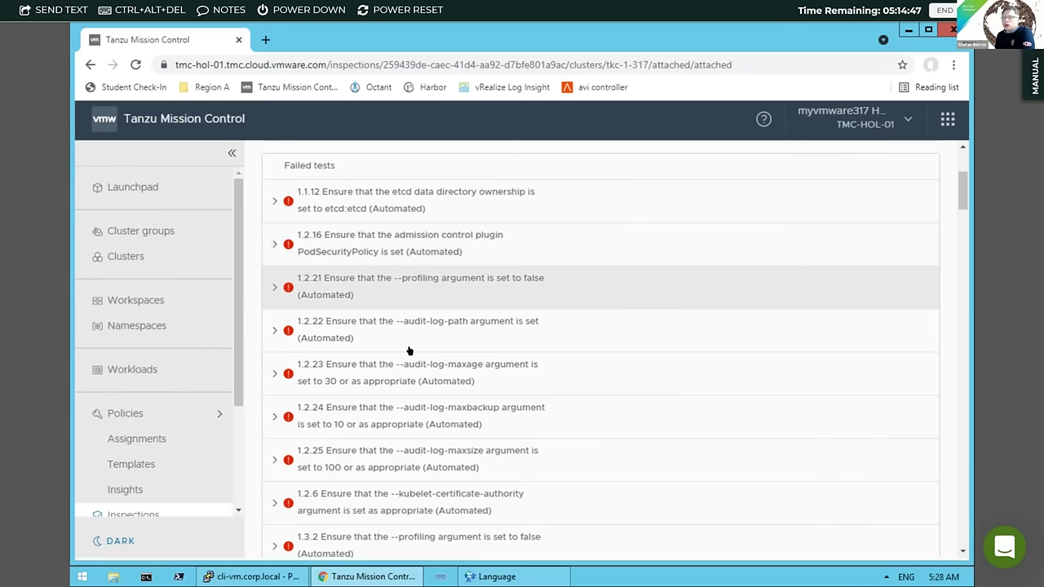
{"action": "scroll", "coordinate": [409, 351], "scroll_direction": "down", "scroll_amount": 1}
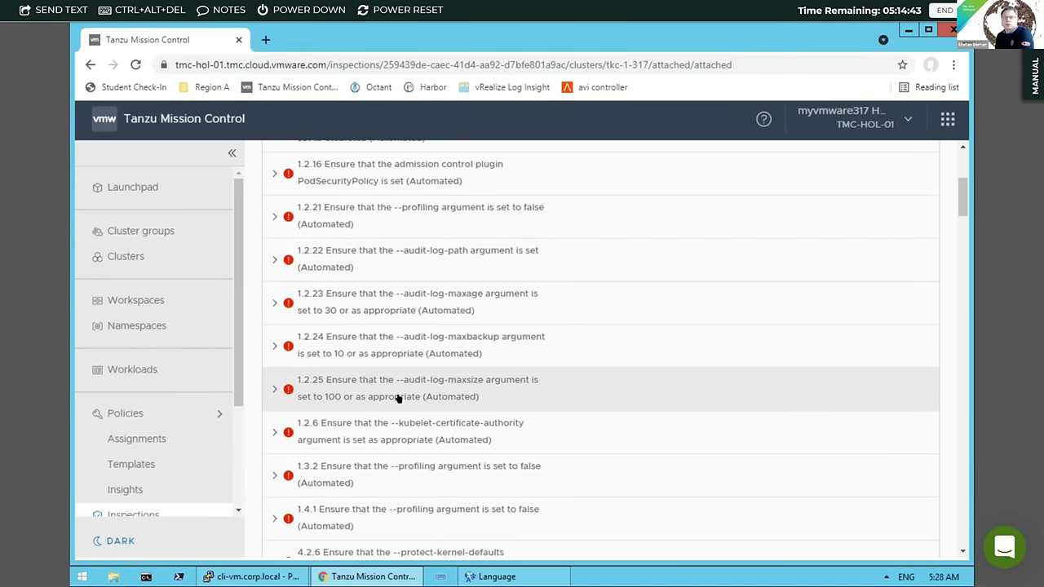
{"action": "scroll", "coordinate": [398, 398], "scroll_direction": "down", "scroll_amount": 4}
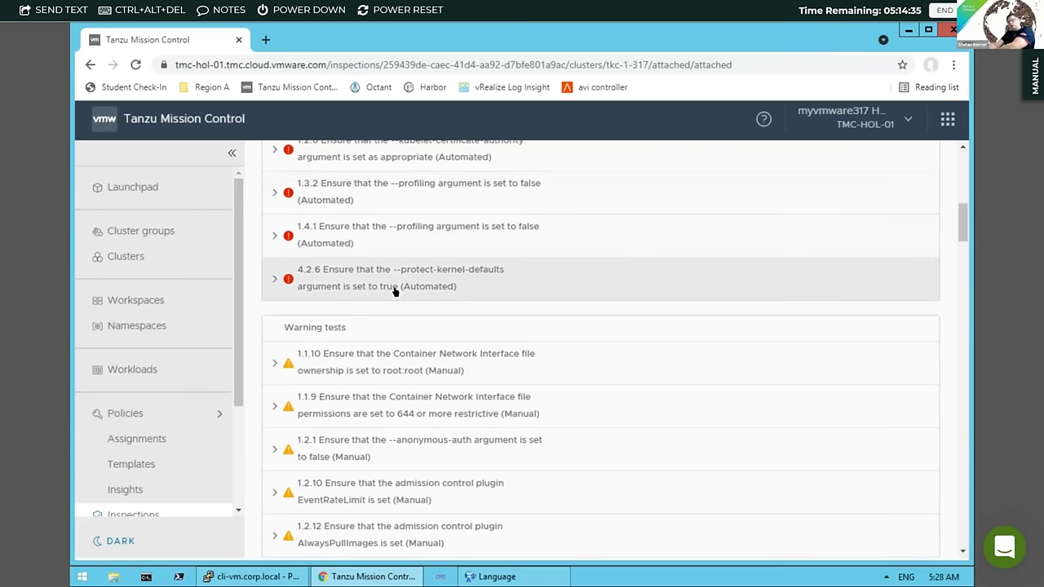
{"action": "scroll", "coordinate": [448, 371], "scroll_direction": "down", "scroll_amount": 2}
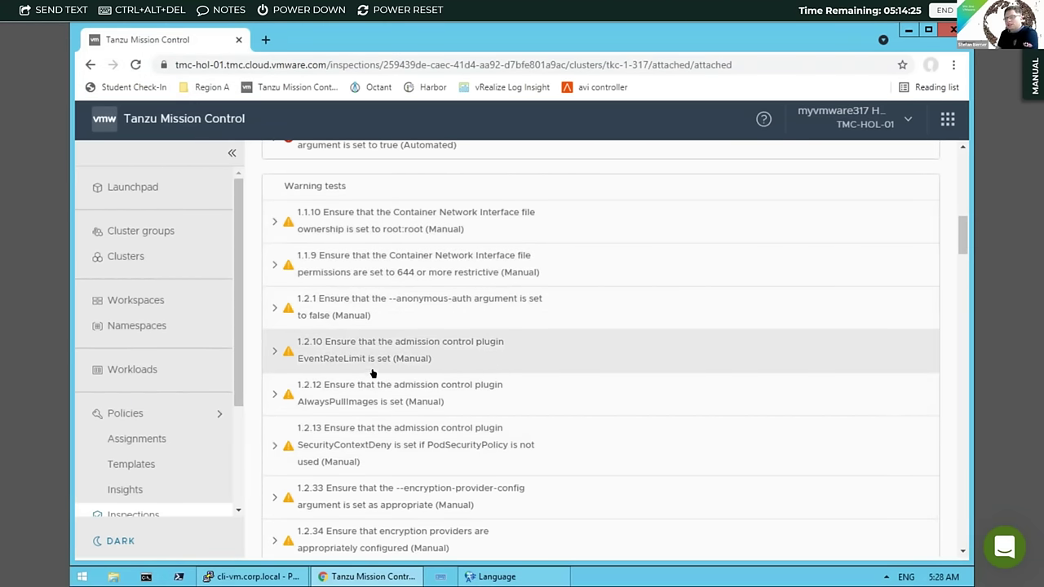
{"action": "scroll", "coordinate": [372, 373], "scroll_direction": "down", "scroll_amount": 2}
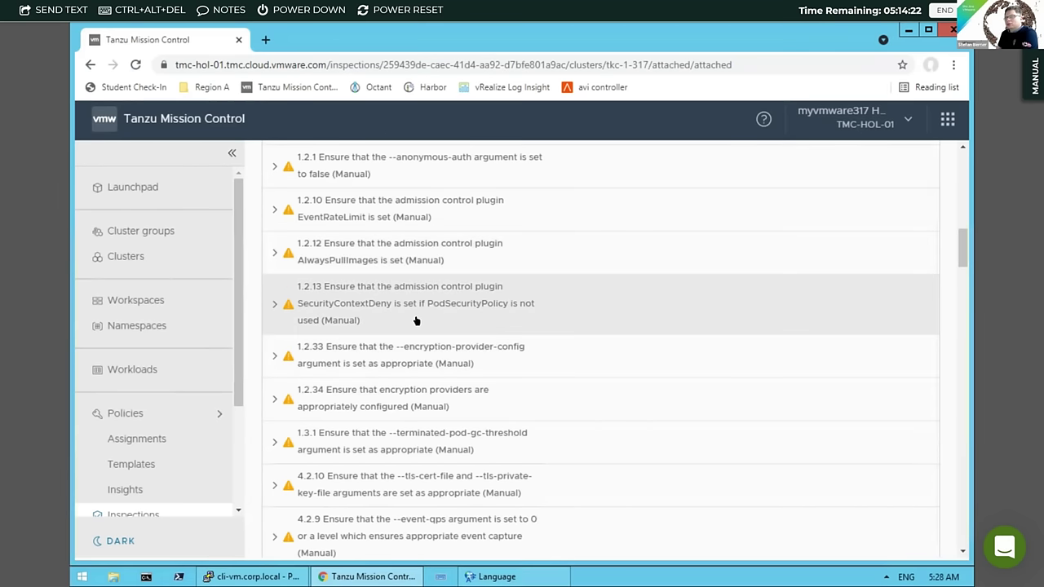
{"action": "scroll", "coordinate": [444, 361], "scroll_direction": "down", "scroll_amount": 2}
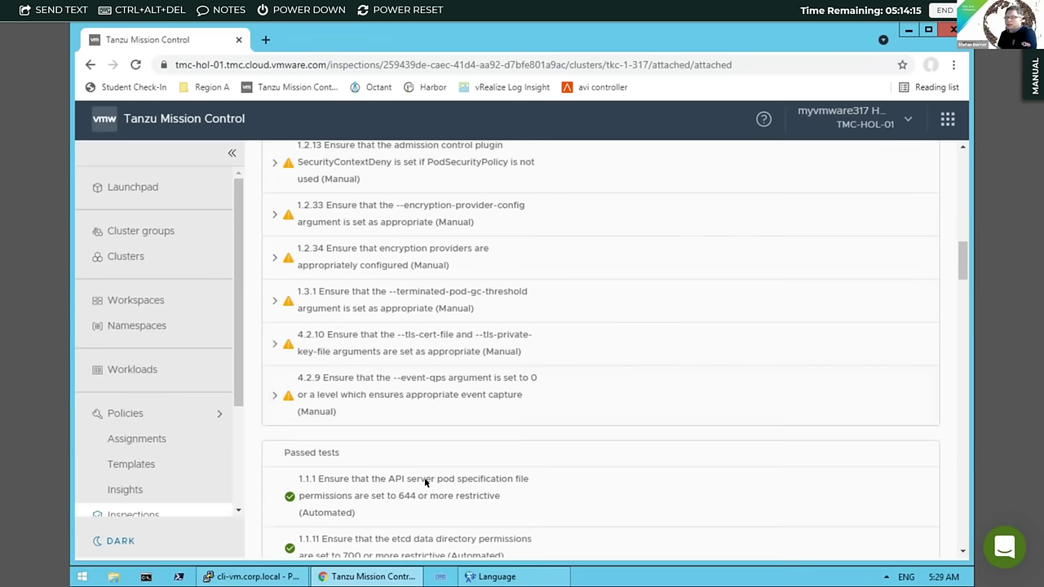
- Look through the passed tests of the CIS benchmark inspection and return to its summary
{"action": "scroll", "coordinate": [461, 310], "scroll_direction": "down", "scroll_amount": 3}
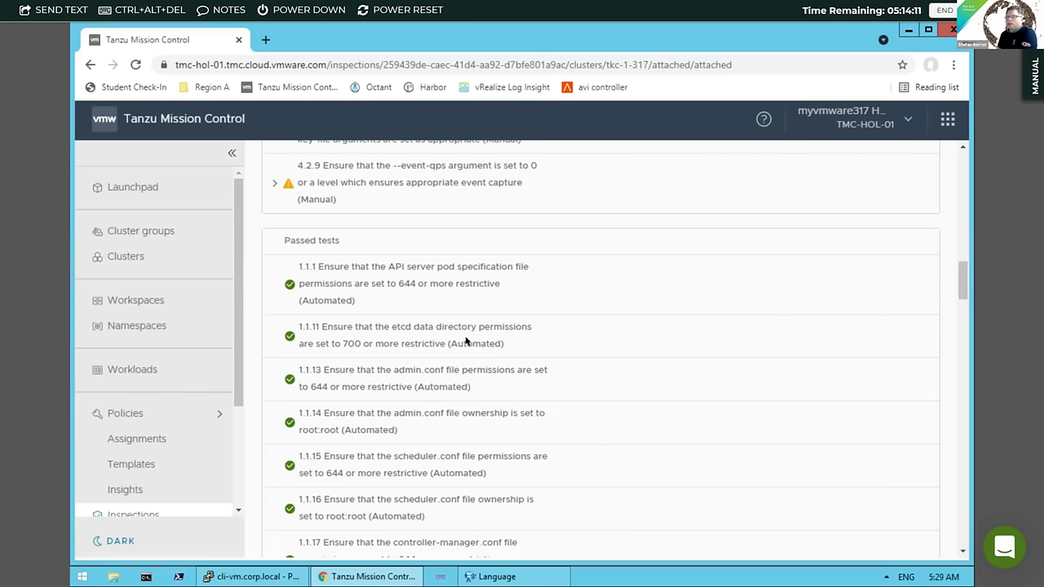
{"action": "scroll", "coordinate": [466, 341], "scroll_direction": "down", "scroll_amount": 2}
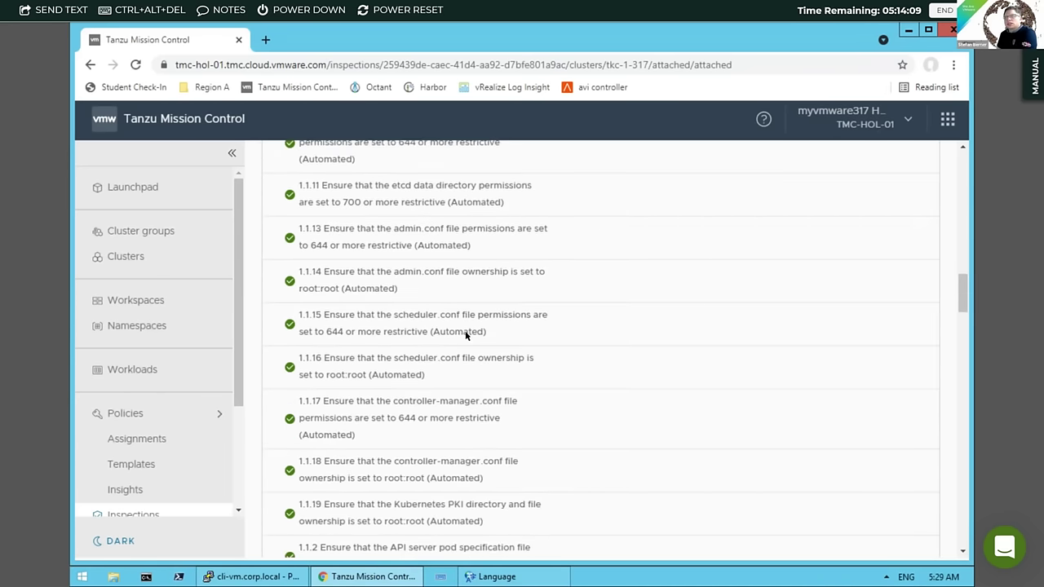
{"action": "scroll", "coordinate": [404, 224], "scroll_direction": "up", "scroll_amount": 1}
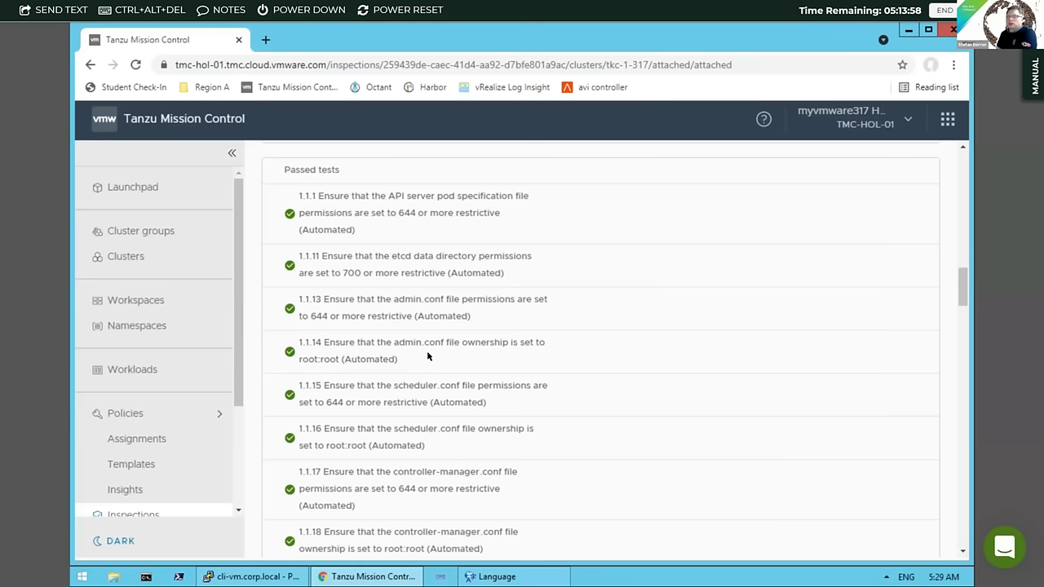
{"action": "scroll", "coordinate": [429, 356], "scroll_direction": "down", "scroll_amount": 4}
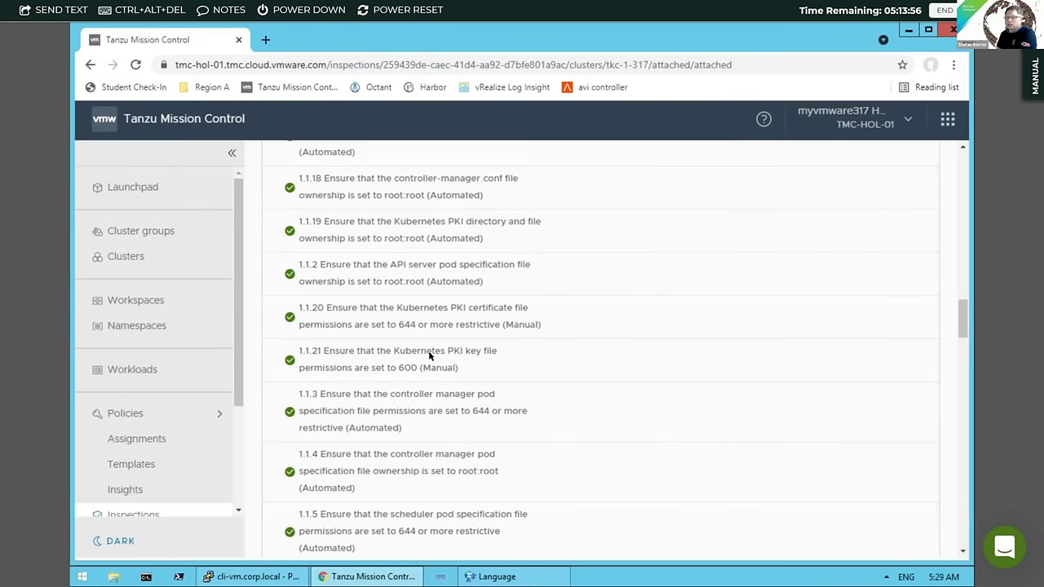
{"action": "scroll", "coordinate": [429, 356], "scroll_direction": "down", "scroll_amount": 2}
{"action": "scroll", "coordinate": [428, 350], "scroll_direction": "down", "scroll_amount": 5}
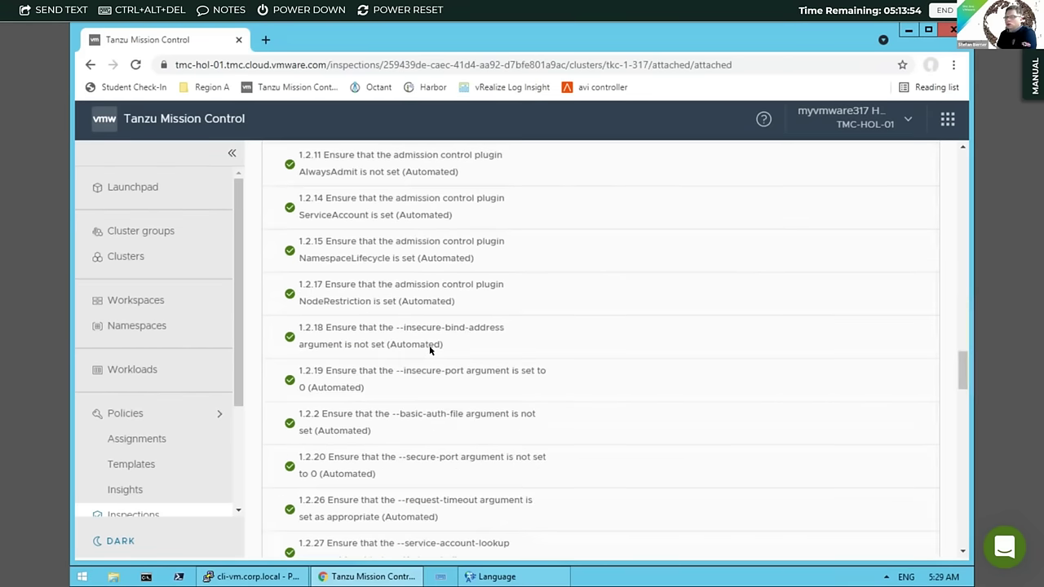
{"action": "scroll", "coordinate": [431, 349], "scroll_direction": "up", "scroll_amount": 10}
{"action": "scroll", "coordinate": [419, 425], "scroll_direction": "up", "scroll_amount": 5}
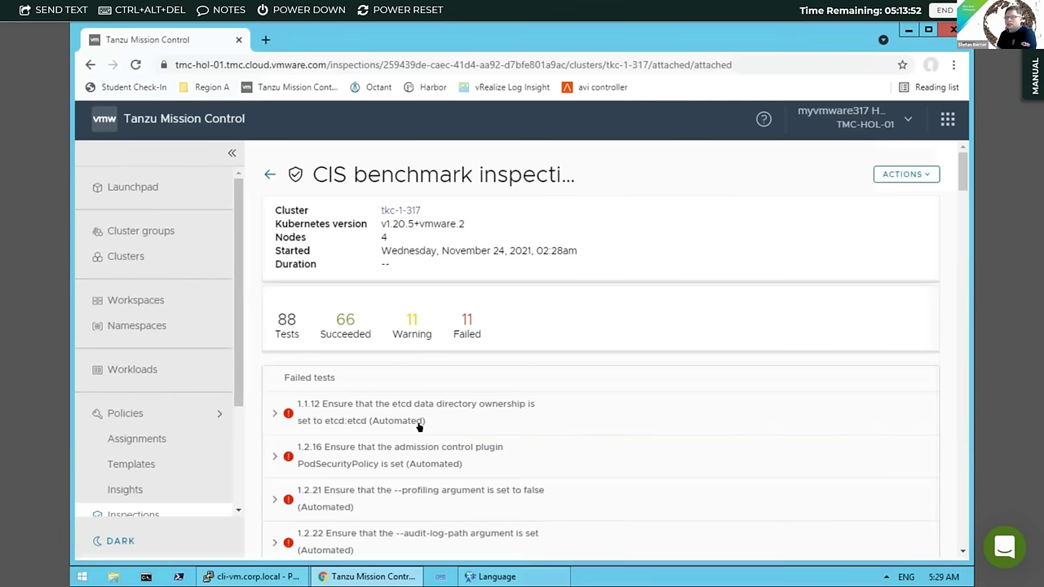
- Expand failed test 1.1.12 on etcd data directory ownership and read its affected nodes and remediation advice
{"action": "scroll", "coordinate": [282, 346], "scroll_direction": "down", "scroll_amount": 1}
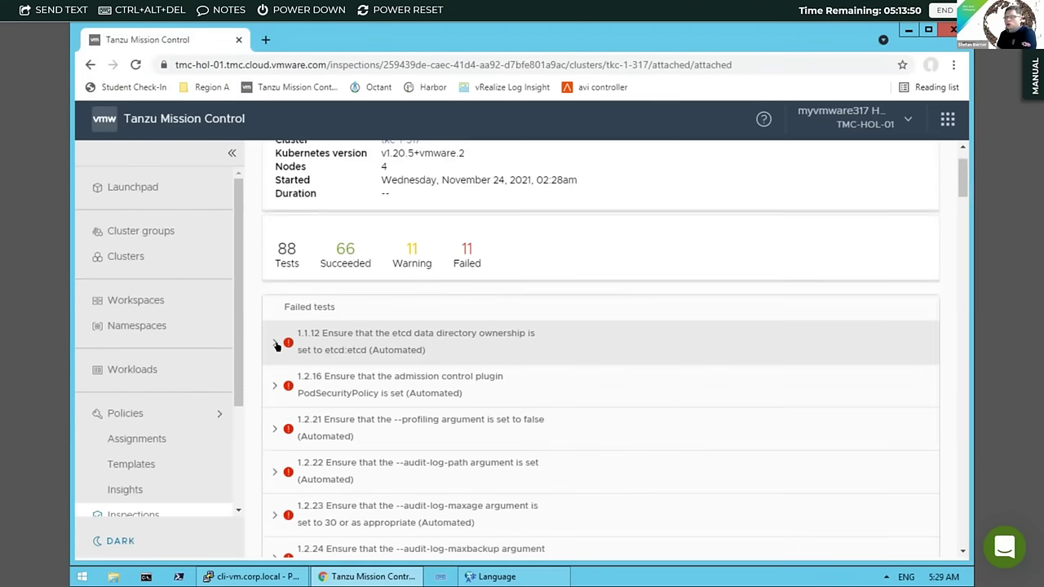
{"action": "left_click", "coordinate": [277, 346]}
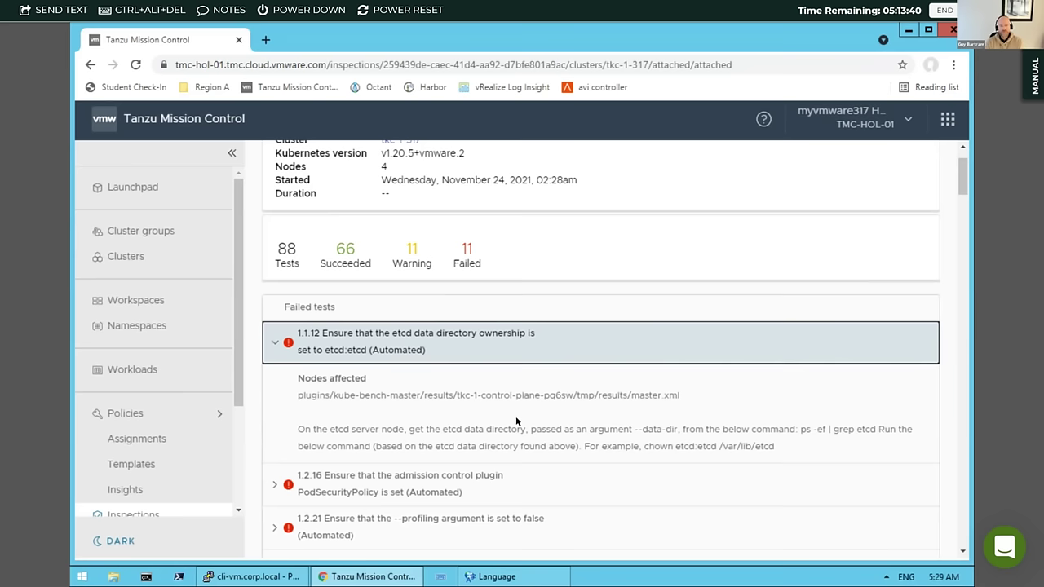
{"action": "scroll", "coordinate": [457, 339], "scroll_direction": "down", "scroll_amount": 1}
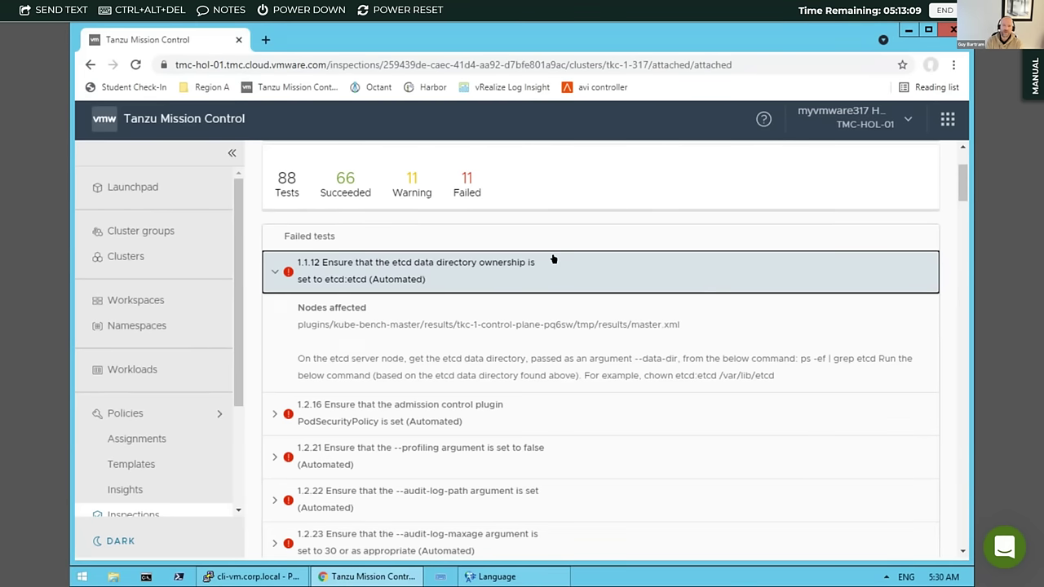
- Check which actions are available for the CIS benchmark inspection and go to the overall inspections page
{"action": "scroll", "coordinate": [554, 261], "scroll_direction": "up", "scroll_amount": 2}
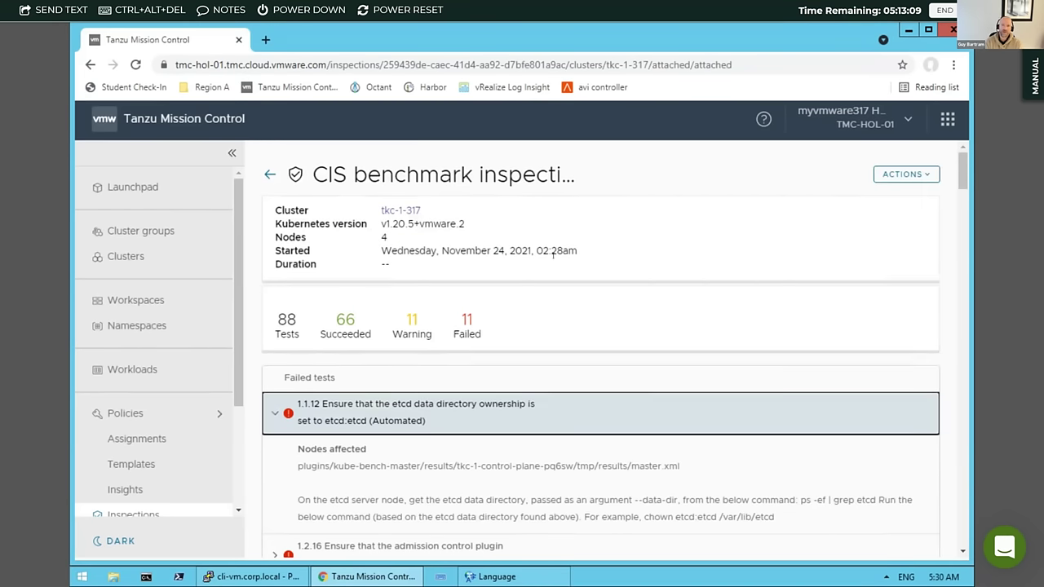
{"action": "left_click", "coordinate": [892, 175]}
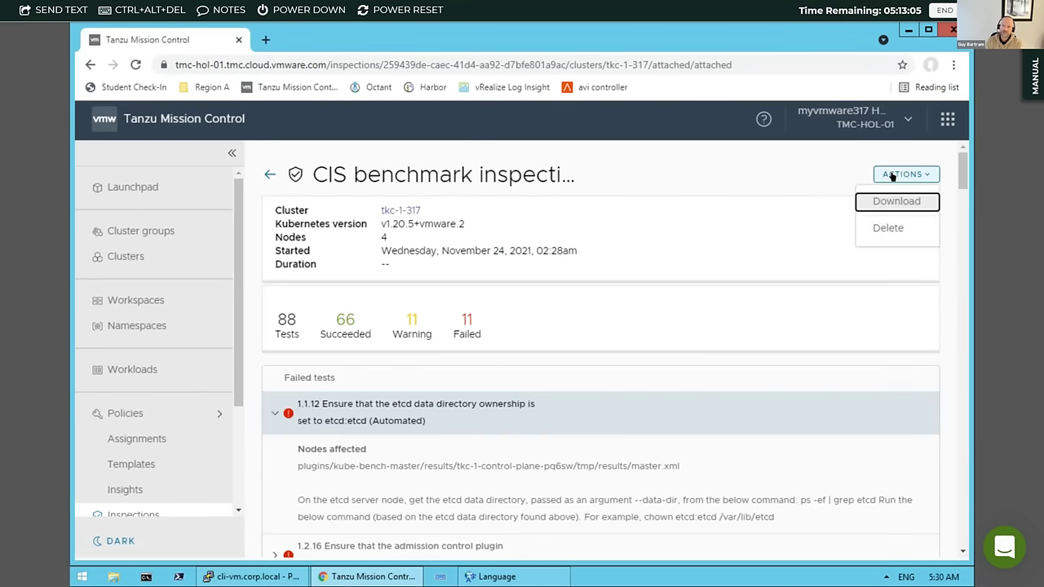
{"action": "left_click", "coordinate": [790, 171]}
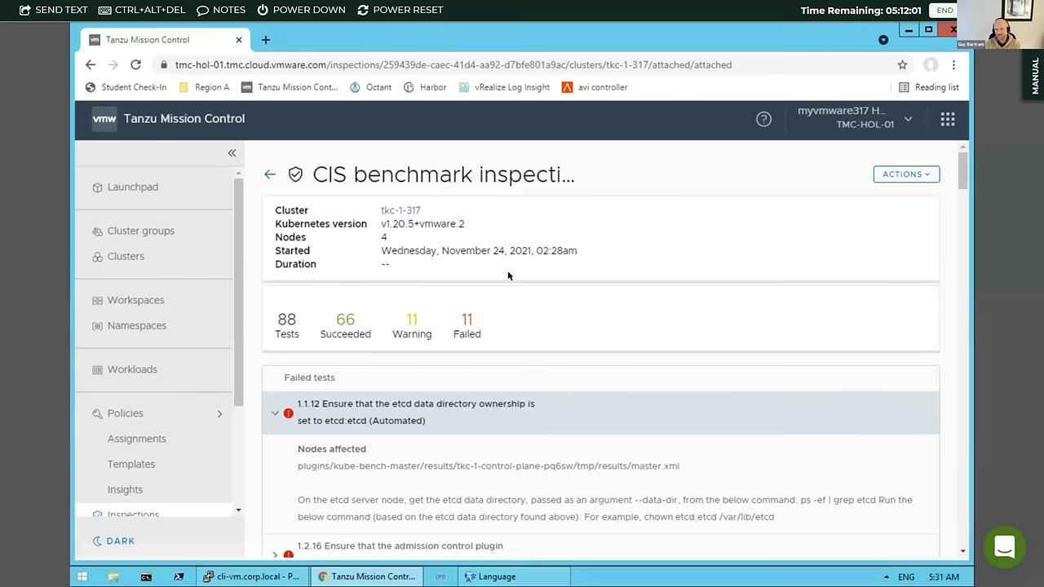
{"action": "left_click", "coordinate": [899, 175]}
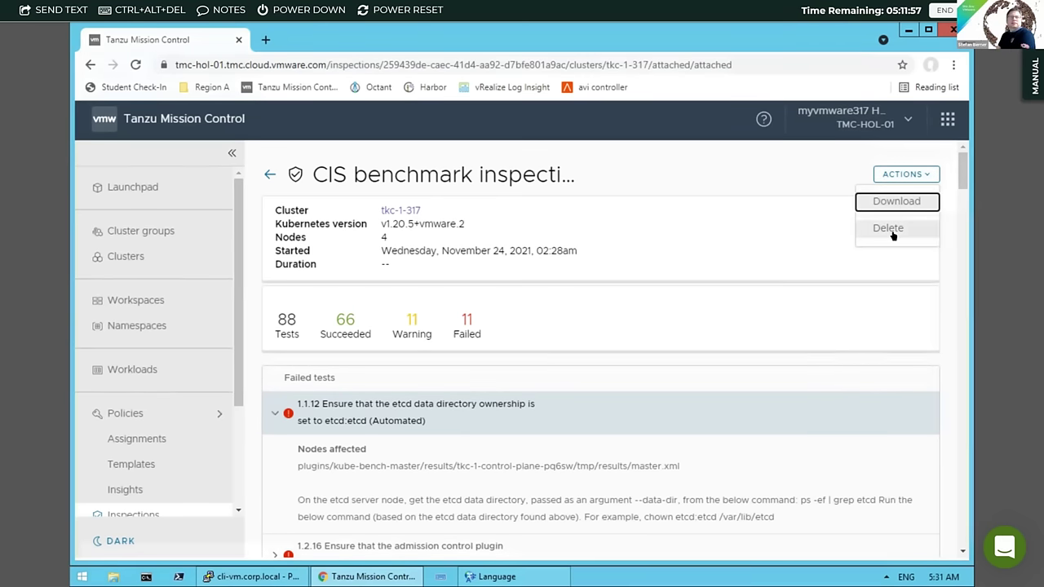
{"action": "left_click", "coordinate": [824, 245]}
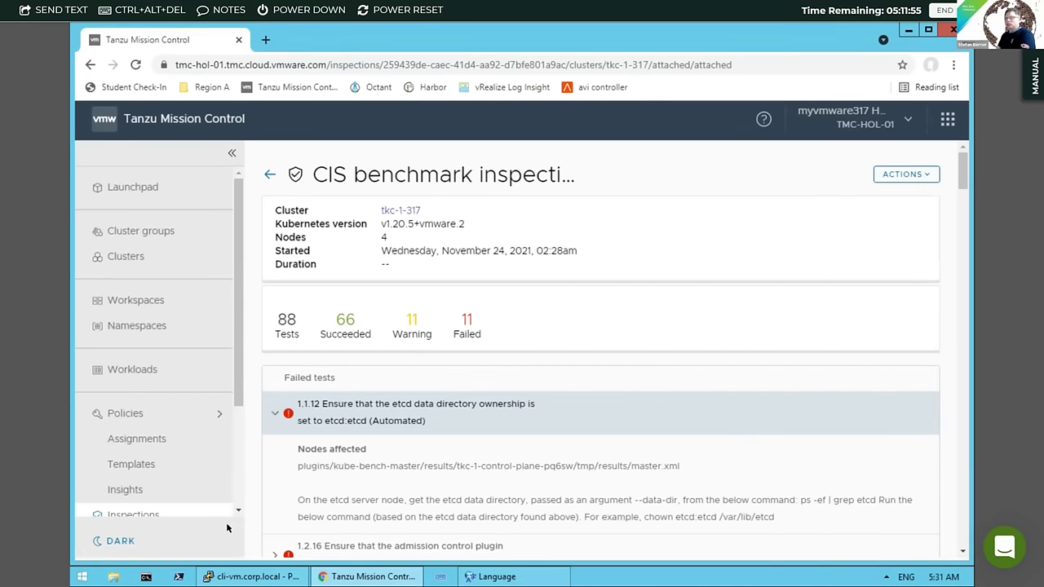
{"action": "left_click", "coordinate": [127, 516]}
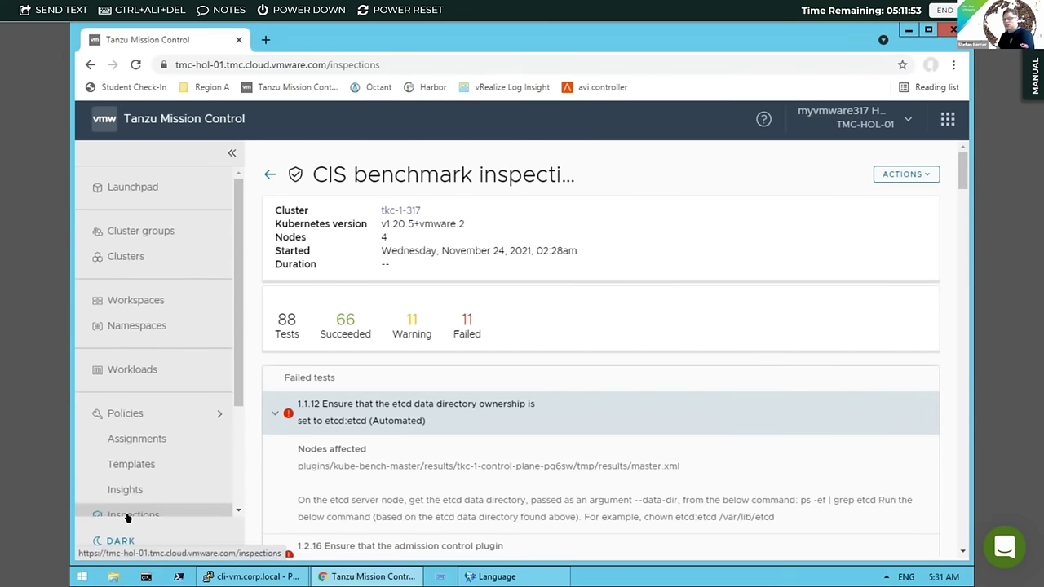
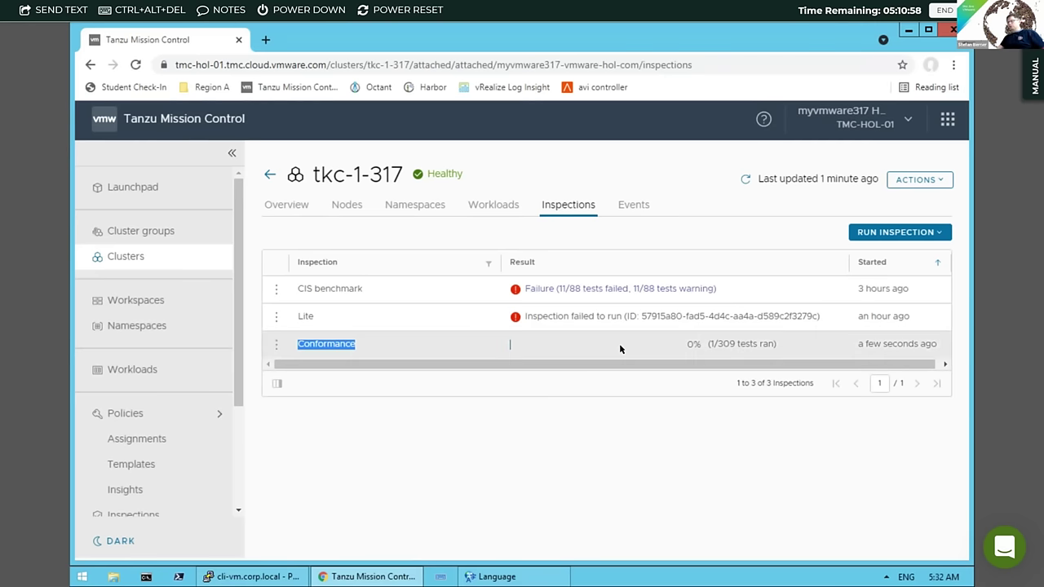
- Review the event history of cluster tkc-1-317 for the last 3 days
{"action": "left_click", "coordinate": [636, 205]}
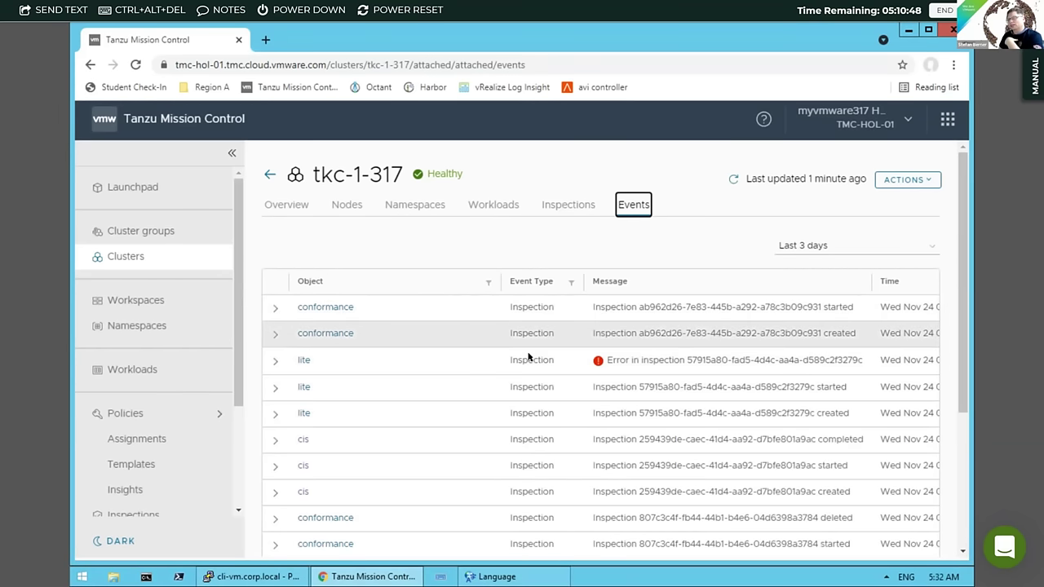
{"action": "scroll", "coordinate": [530, 359], "scroll_direction": "down", "scroll_amount": 2}
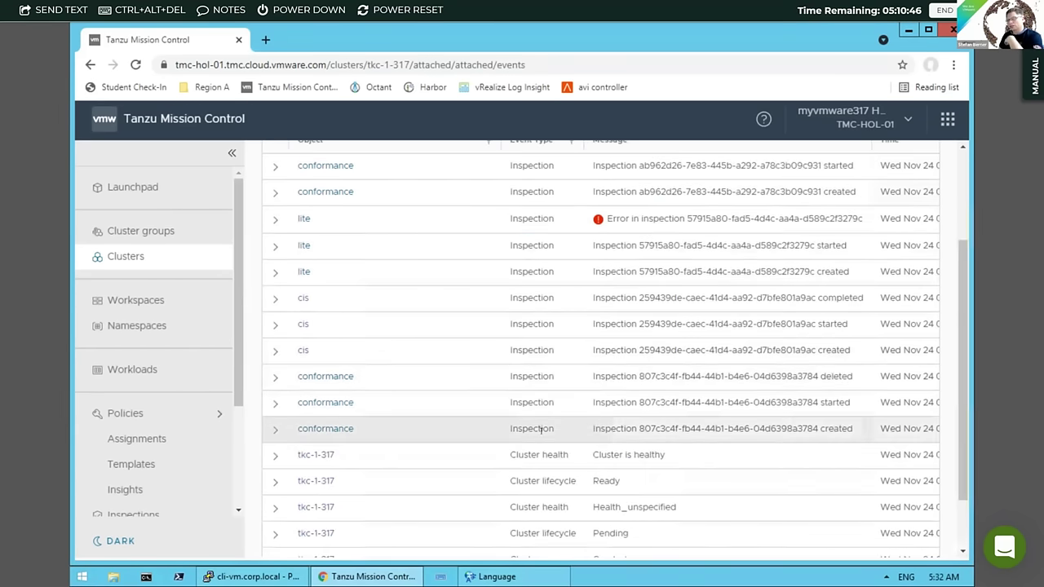
{"action": "scroll", "coordinate": [540, 430], "scroll_direction": "down", "scroll_amount": 1}
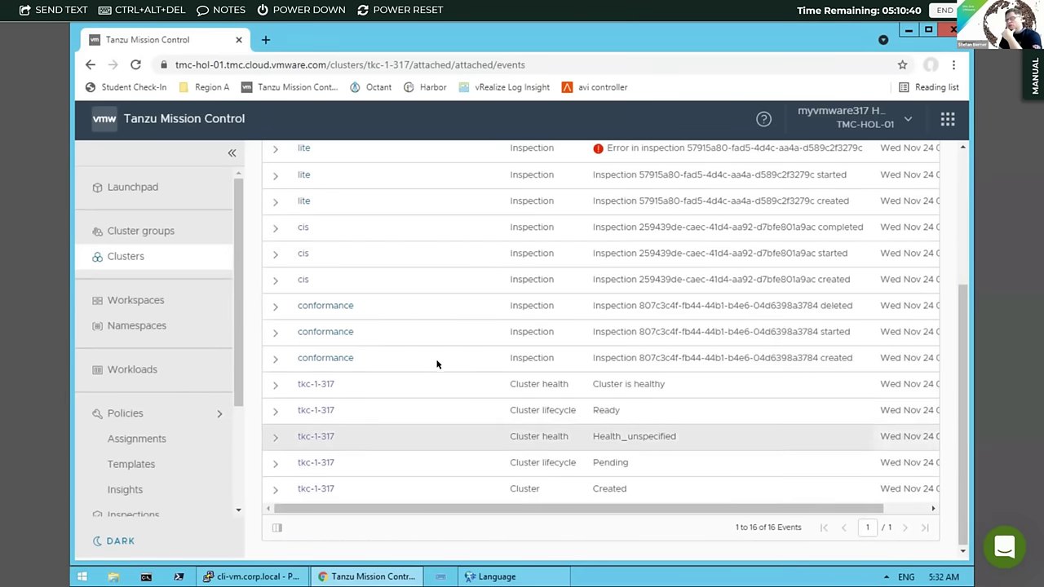
{"action": "scroll", "coordinate": [438, 362], "scroll_direction": "up", "scroll_amount": 1}
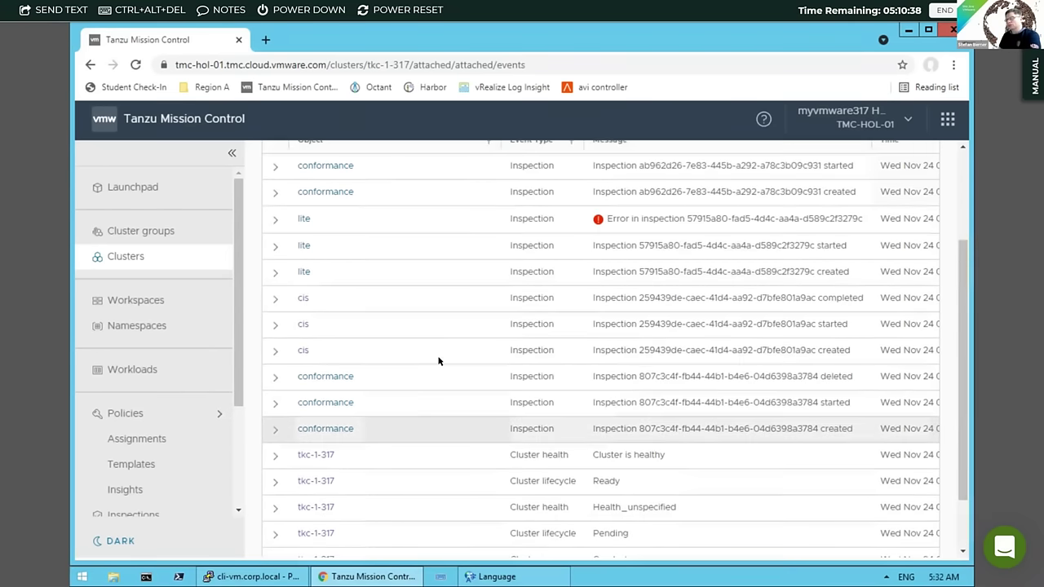
{"action": "scroll", "coordinate": [440, 359], "scroll_direction": "up", "scroll_amount": 2}
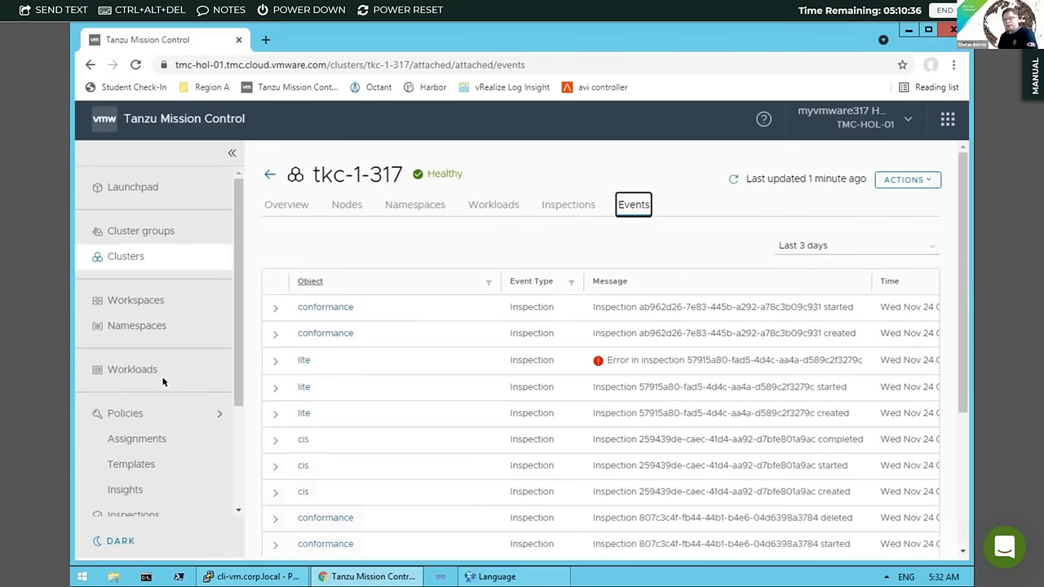
- Go to the policy assignments and display the access policies of cluster tkc-1-317
{"action": "scroll", "coordinate": [162, 379], "scroll_direction": "down", "scroll_amount": 2}
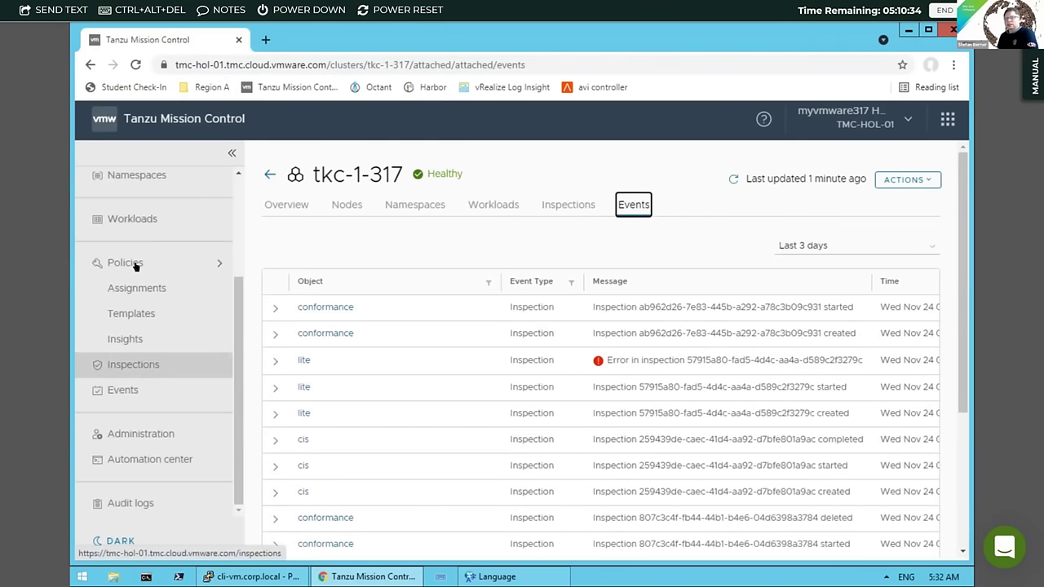
{"action": "left_click", "coordinate": [139, 265]}
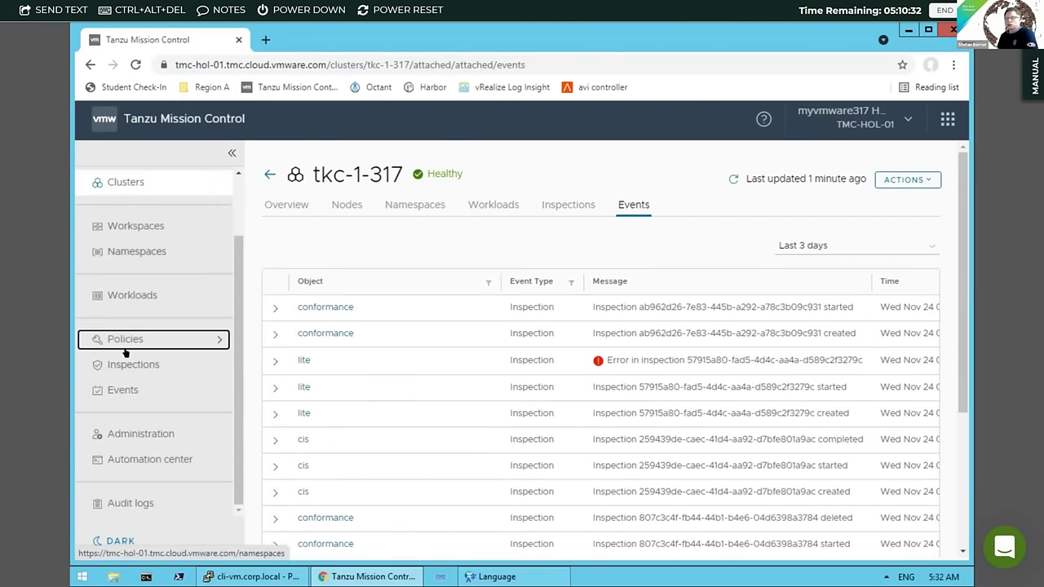
{"action": "left_click", "coordinate": [125, 346]}
{"action": "left_click", "coordinate": [123, 288]}
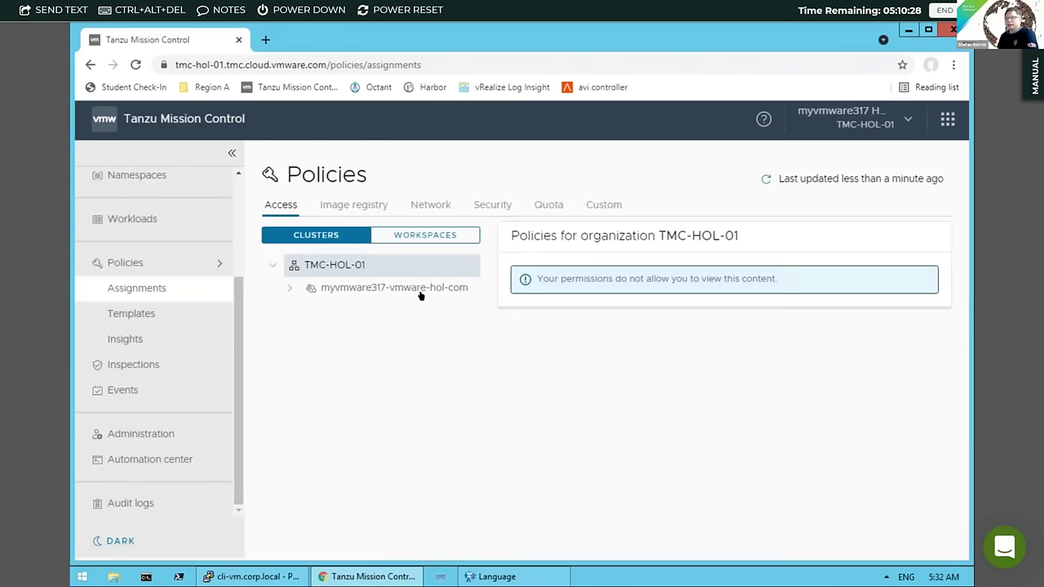
{"action": "left_click_drag", "start_coordinate": [420, 289], "coordinate": [425, 289]}
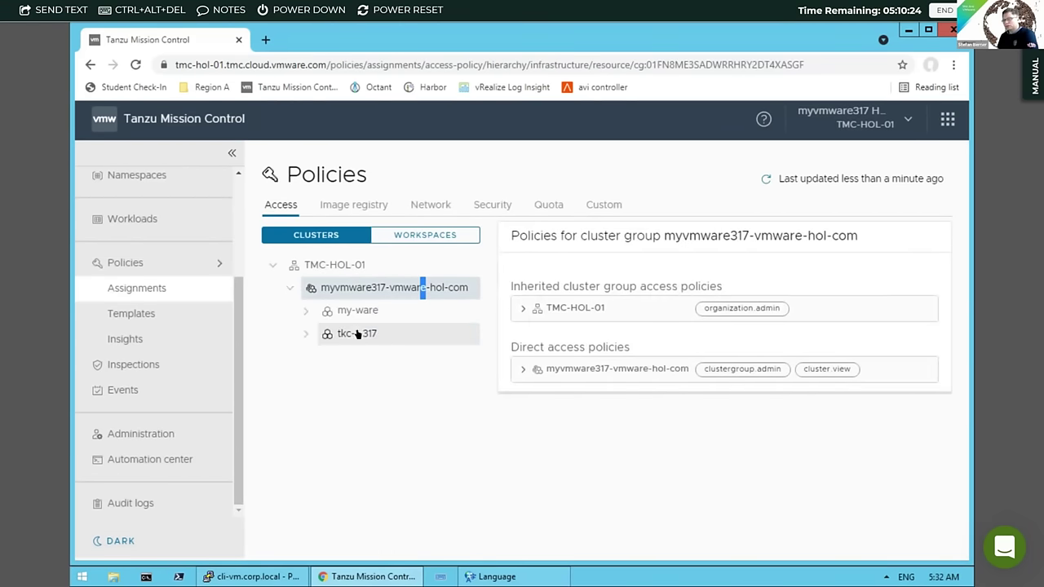
{"action": "left_click", "coordinate": [357, 336]}
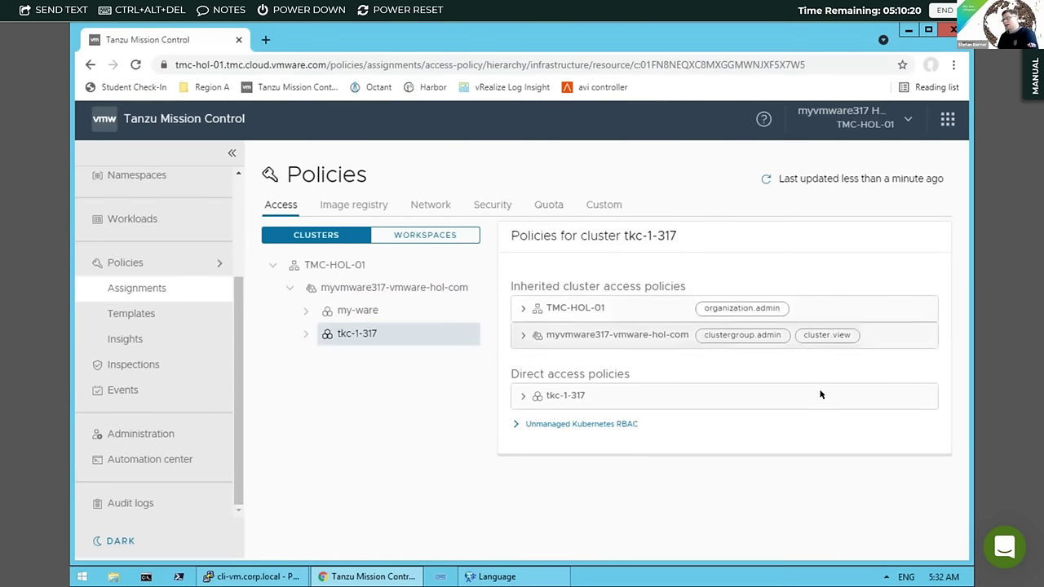
- Expand the inherited and direct access policies of tkc-1-317 and review the assigned roles and their identities
{"action": "left_click", "coordinate": [523, 308]}
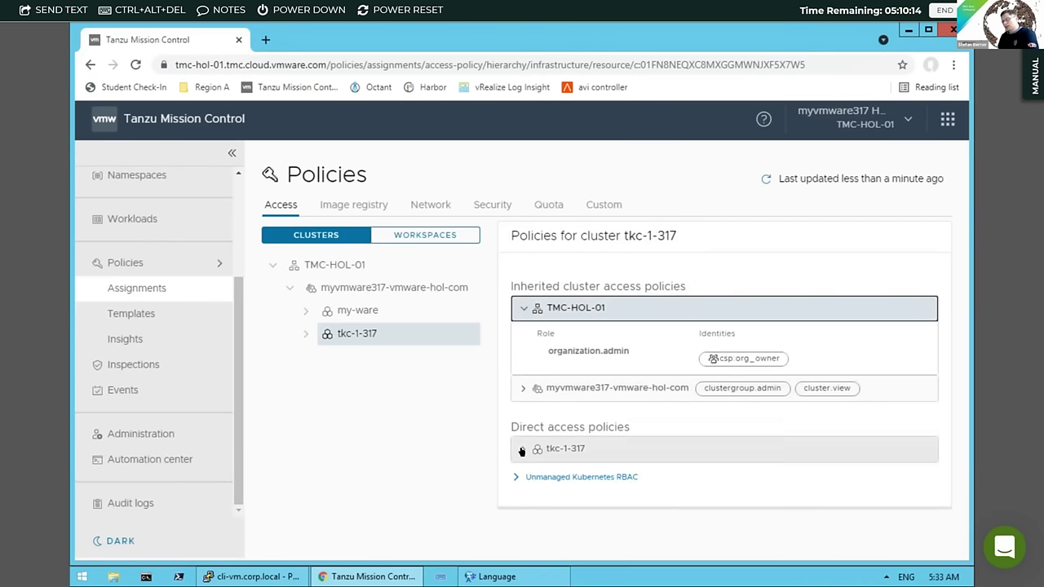
{"action": "left_click", "coordinate": [561, 451]}
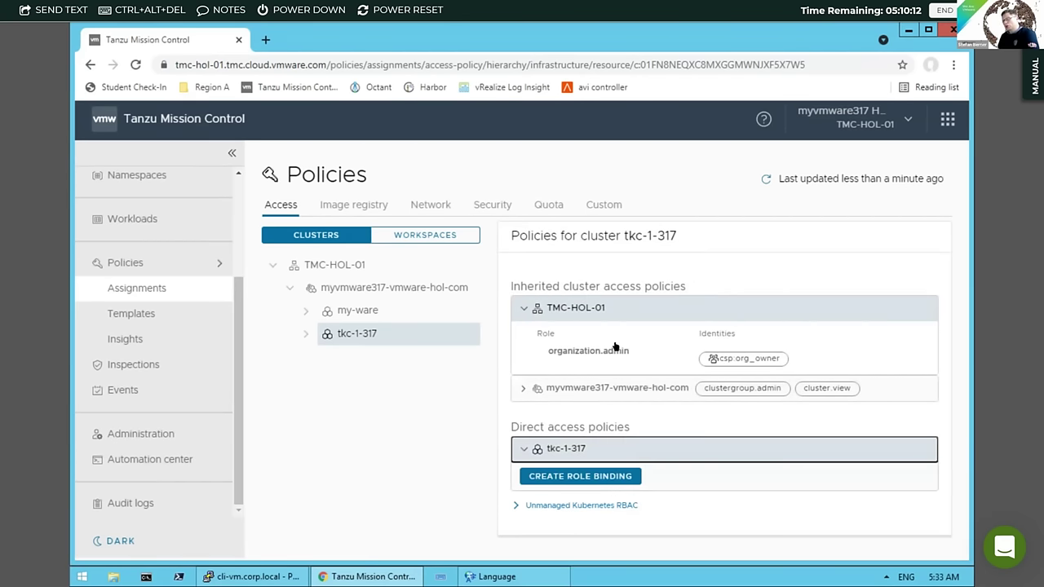
{"action": "left_click", "coordinate": [523, 388]}
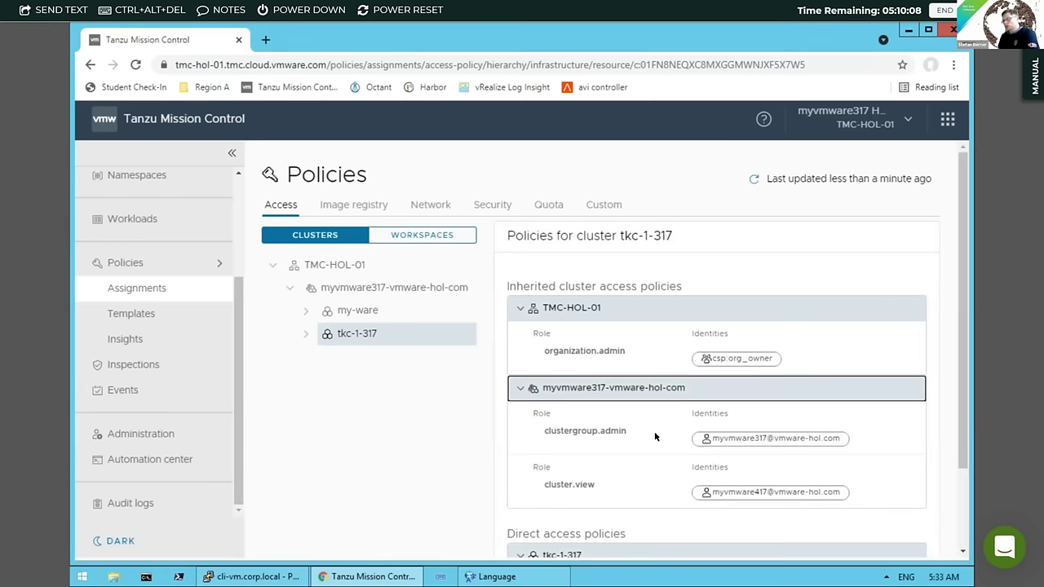
{"action": "scroll", "coordinate": [639, 398], "scroll_direction": "down", "scroll_amount": 2}
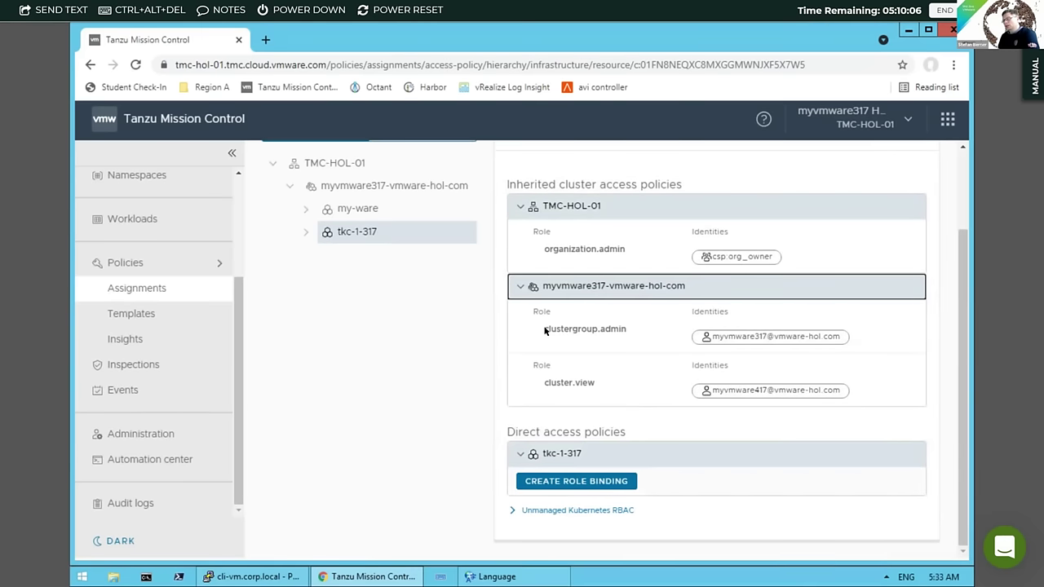
{"action": "double_click", "coordinate": [644, 334]}
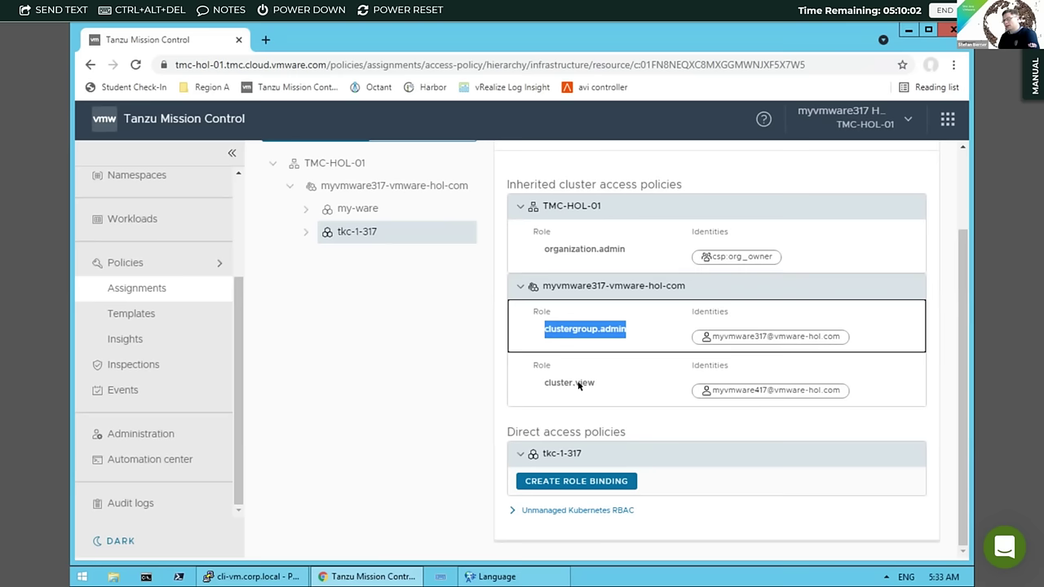
{"action": "double_click", "coordinate": [649, 391]}
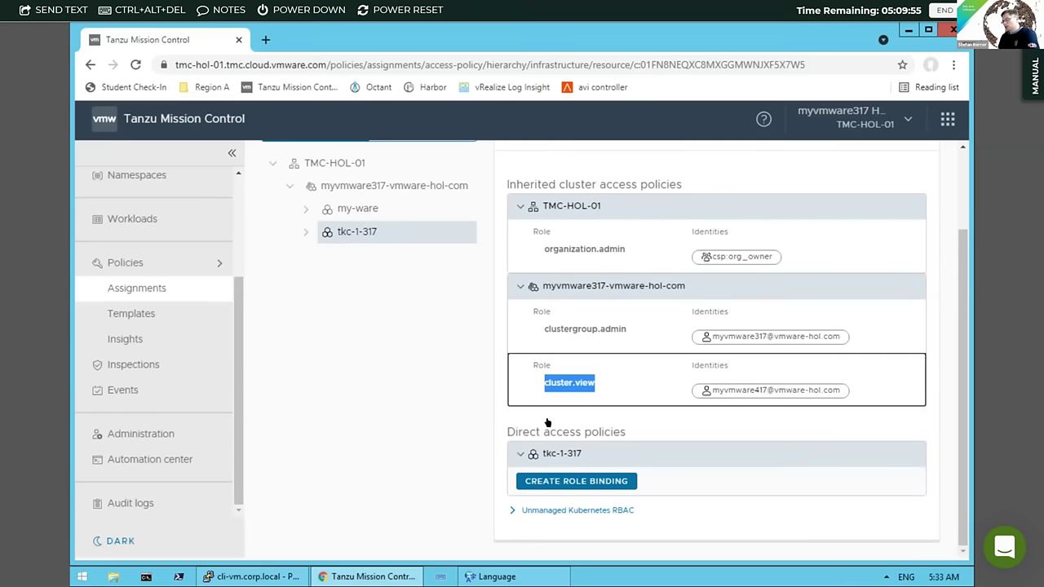
- Start a role binding for tkc-1-317 with the namespace.create role and check the selectable identity types without saving it
{"action": "left_click", "coordinate": [577, 481]}
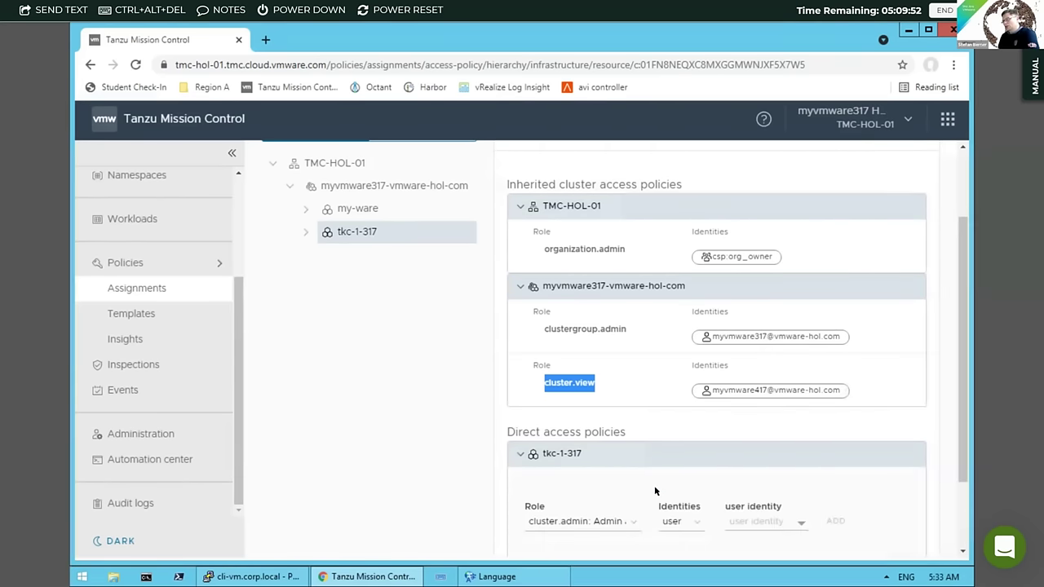
{"action": "scroll", "coordinate": [622, 424], "scroll_direction": "down", "scroll_amount": 2}
{"action": "left_click", "coordinate": [624, 422]}
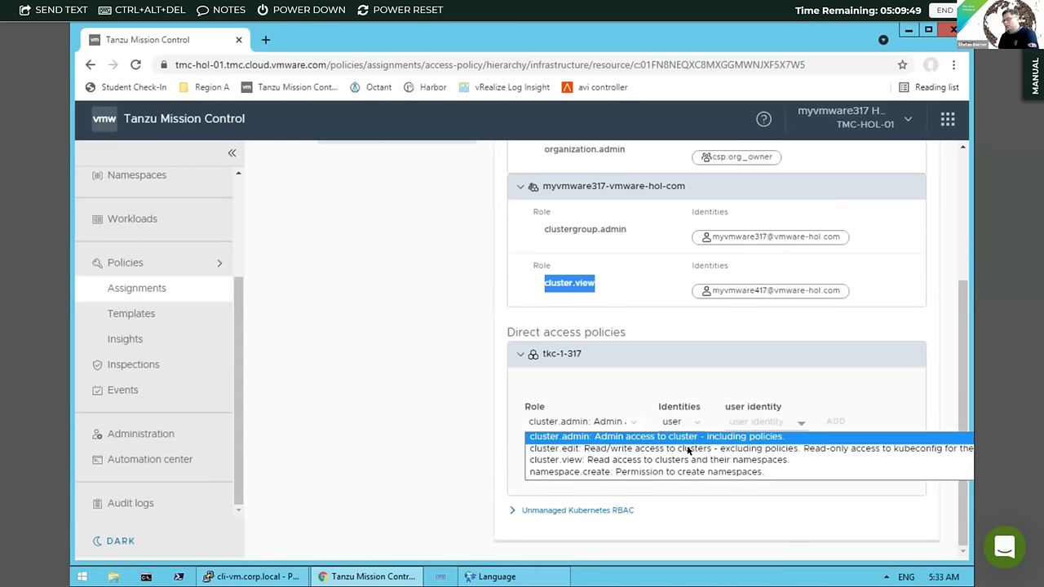
{"action": "left_click", "coordinate": [558, 475]}
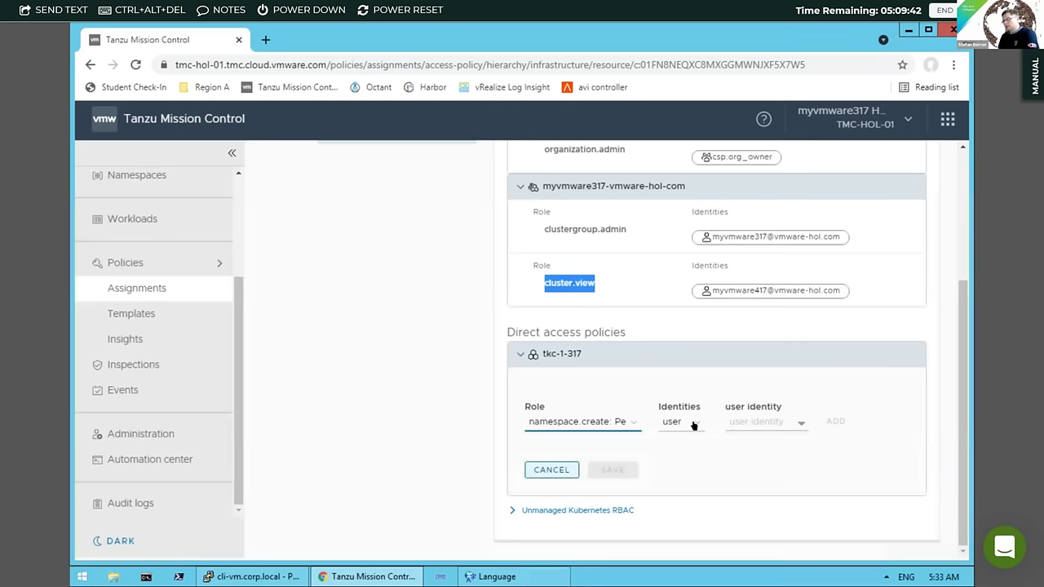
{"action": "left_click", "coordinate": [692, 424]}
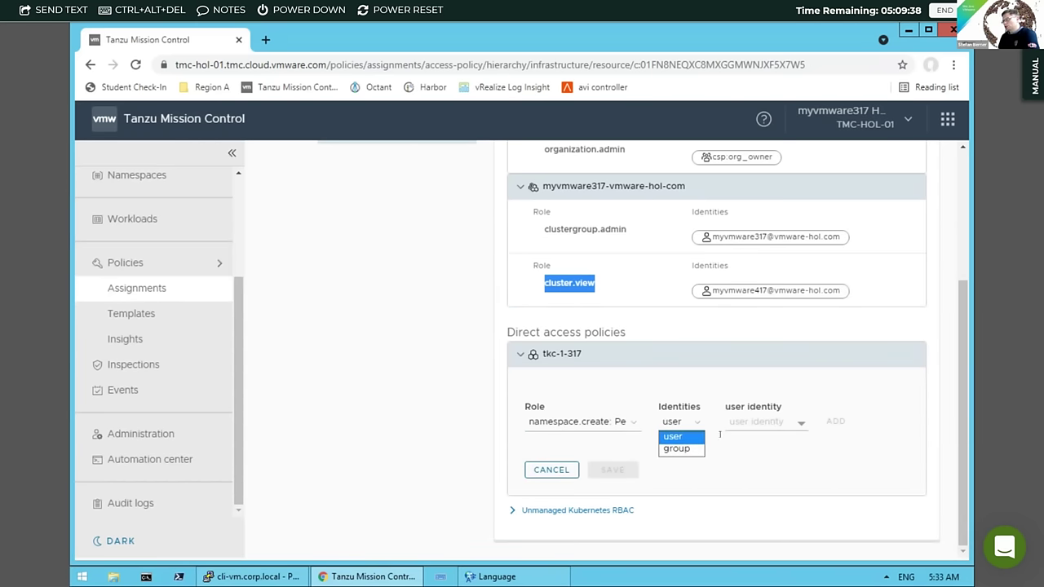
{"action": "left_click", "coordinate": [558, 450]}
{"action": "scroll", "coordinate": [558, 447], "scroll_direction": "up", "scroll_amount": 3}
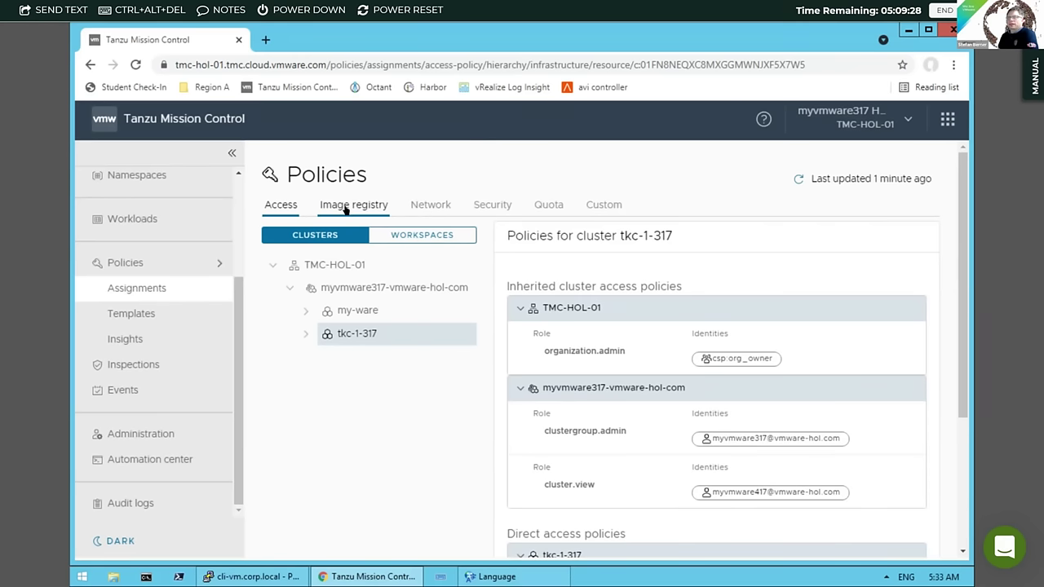
- Check the network policies of tkc-1-317 and start a direct security policy for the cluster using the Custom template
{"action": "left_click", "coordinate": [431, 207]}
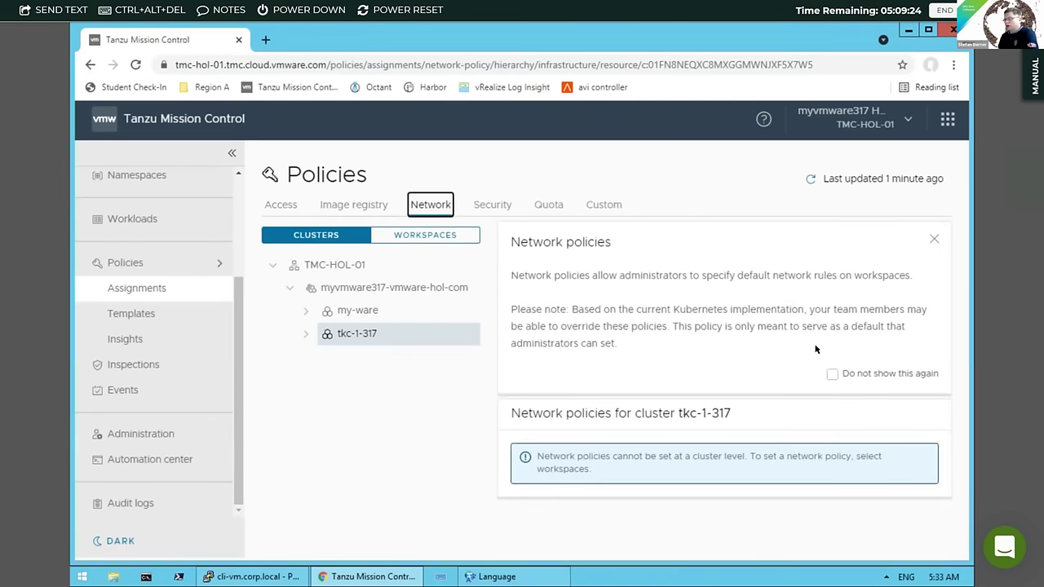
{"action": "left_click", "coordinate": [493, 207]}
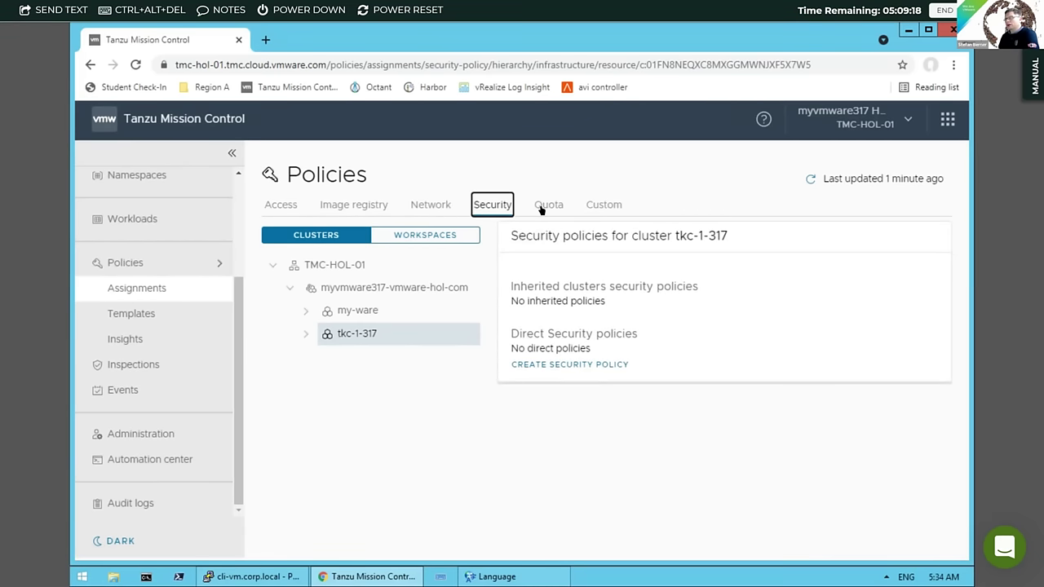
{"action": "left_click", "coordinate": [589, 366]}
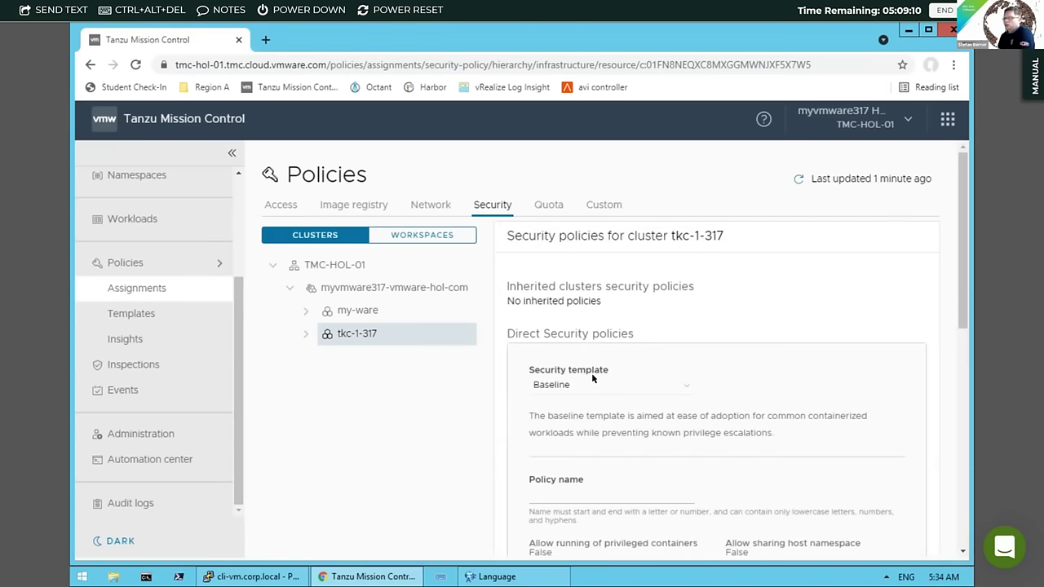
{"action": "scroll", "coordinate": [573, 377], "scroll_direction": "down", "scroll_amount": 4}
{"action": "scroll", "coordinate": [577, 299], "scroll_direction": "up", "scroll_amount": 3}
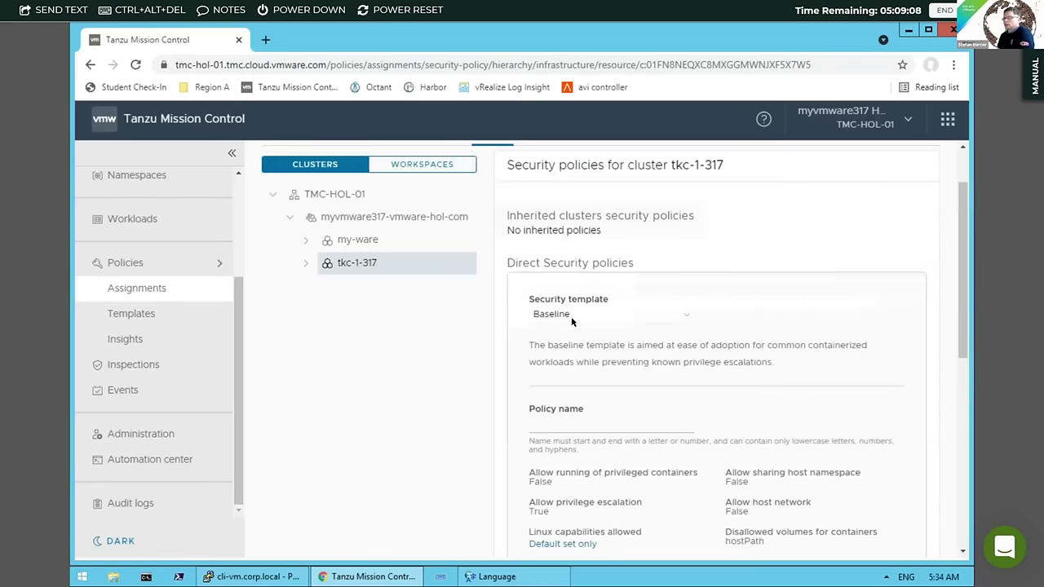
{"action": "left_click", "coordinate": [566, 314]}
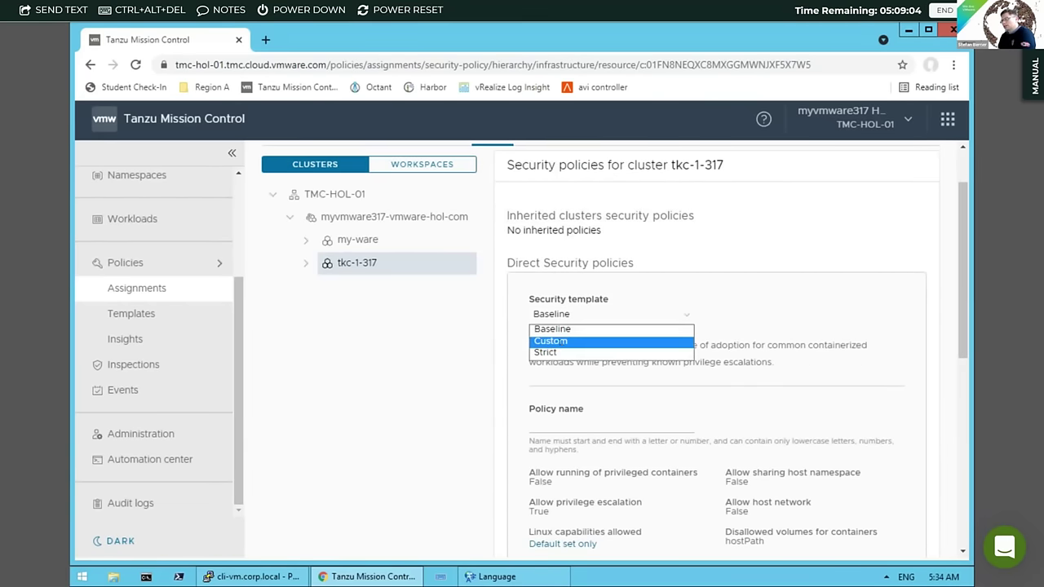
{"action": "left_click", "coordinate": [559, 342]}
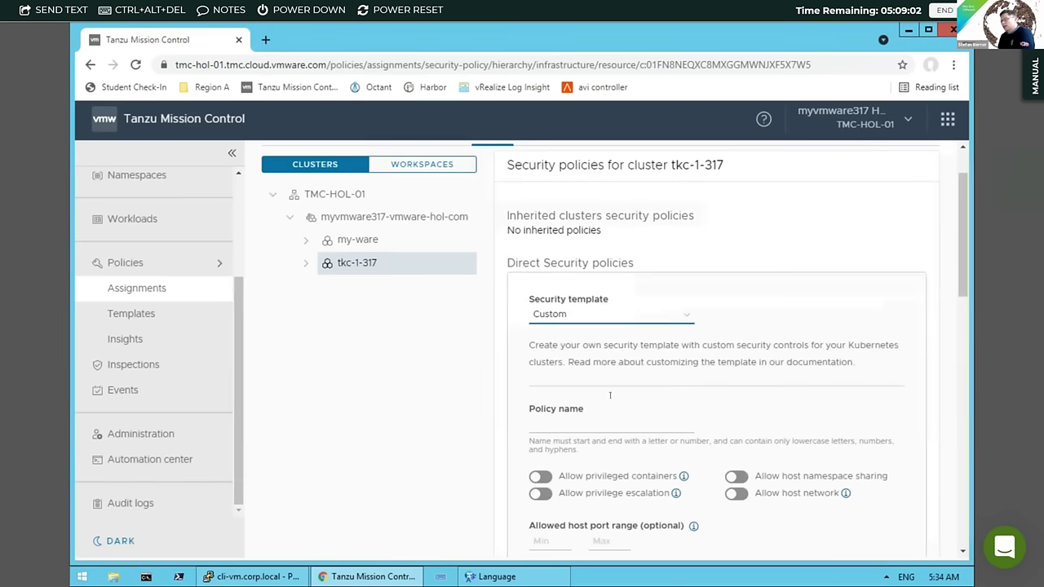
- Set runAsUser to MustRunAsNonRoot in the custom security policy
{"action": "scroll", "coordinate": [609, 395], "scroll_direction": "down", "scroll_amount": 3}
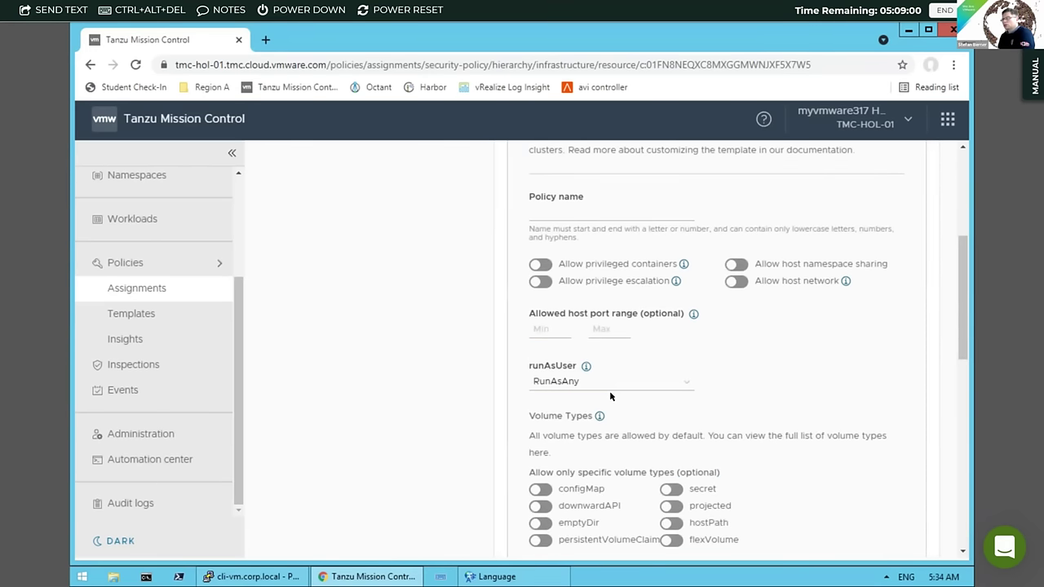
{"action": "scroll", "coordinate": [609, 396], "scroll_direction": "up", "scroll_amount": 1}
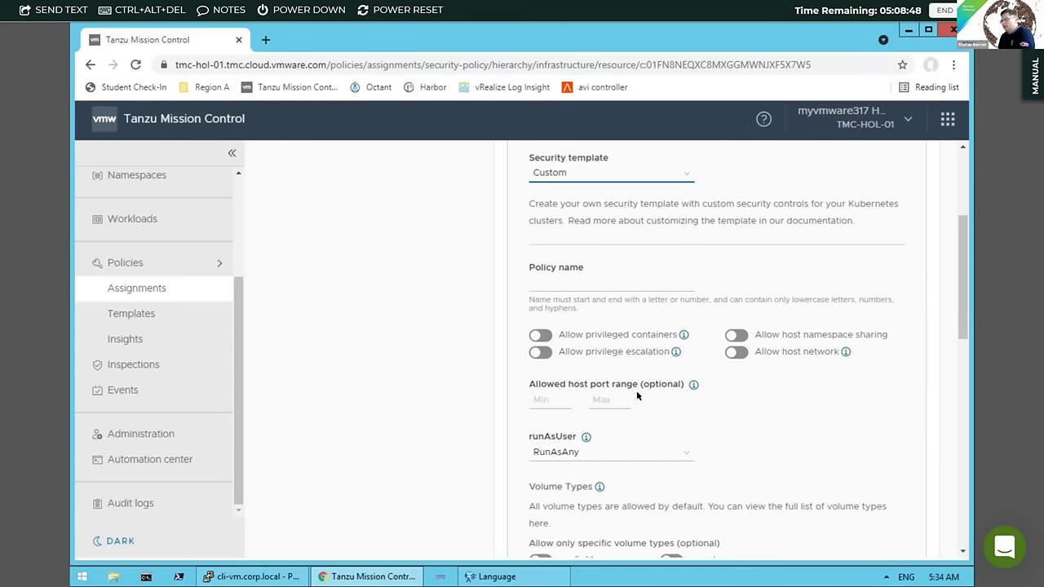
{"action": "scroll", "coordinate": [628, 395], "scroll_direction": "down", "scroll_amount": 3}
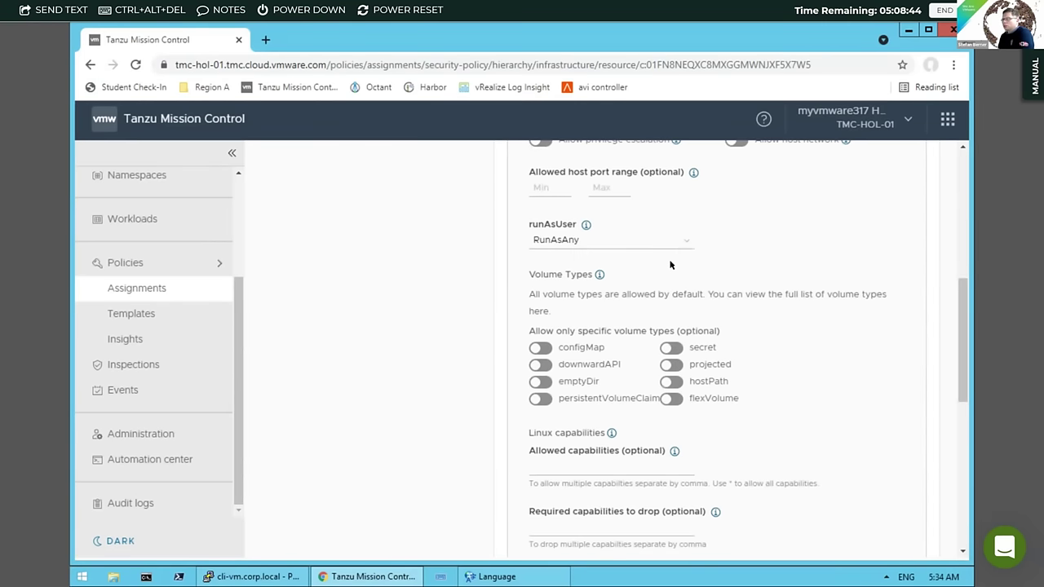
{"action": "left_click", "coordinate": [684, 239]}
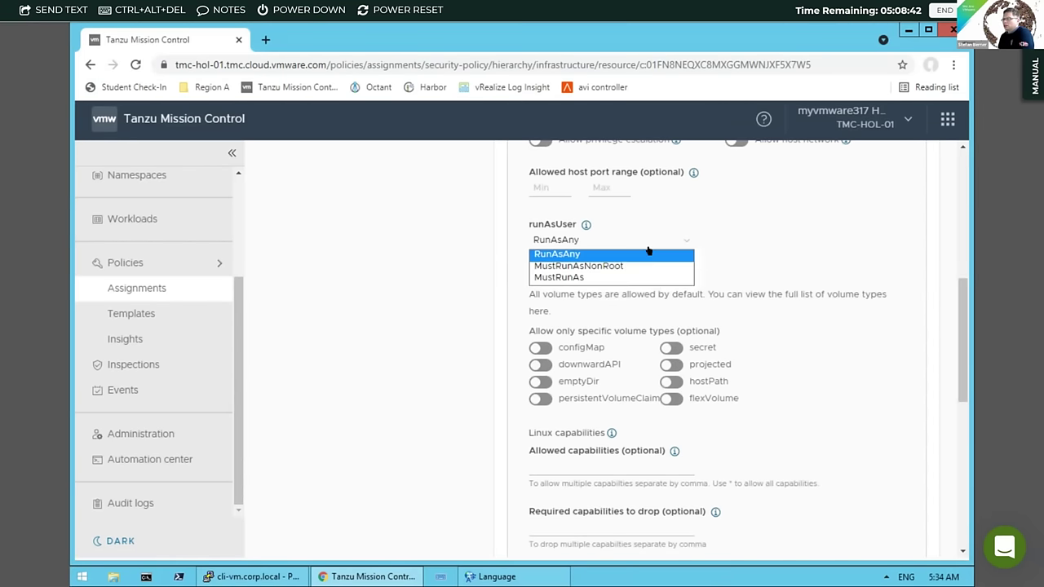
{"action": "left_click", "coordinate": [581, 267]}
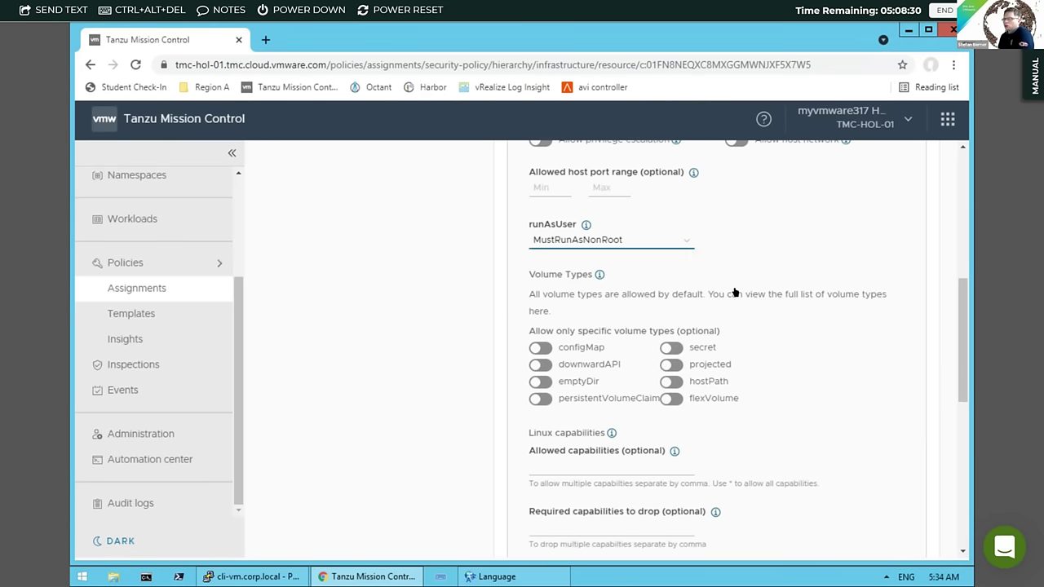
- Examine the policy's options for volume types, Linux capabilities, allowed host paths, namespace label selectors and enforcement
{"action": "scroll", "coordinate": [755, 350], "scroll_direction": "down", "scroll_amount": 2}
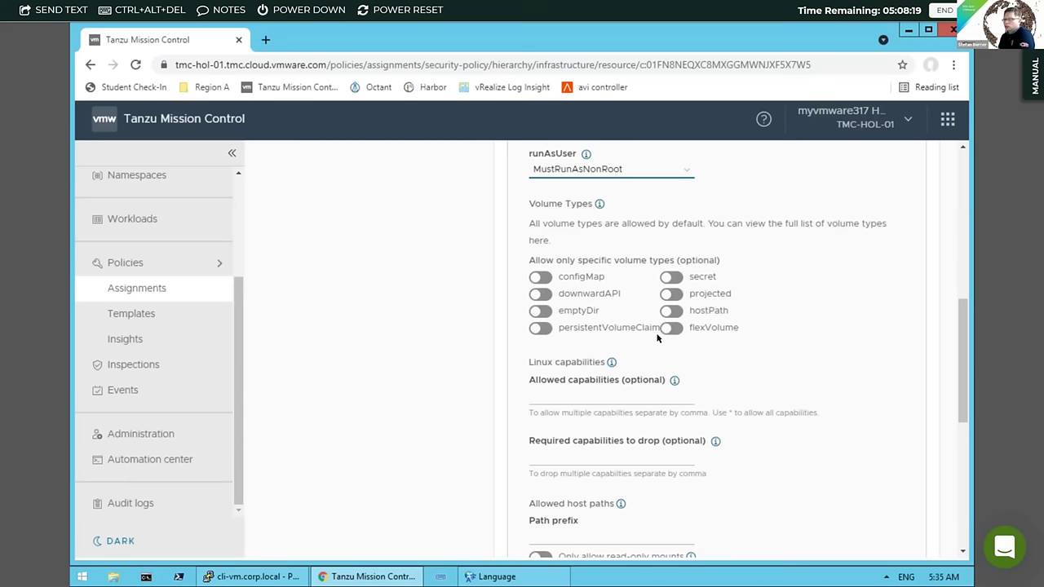
{"action": "scroll", "coordinate": [734, 425], "scroll_direction": "down", "scroll_amount": 1}
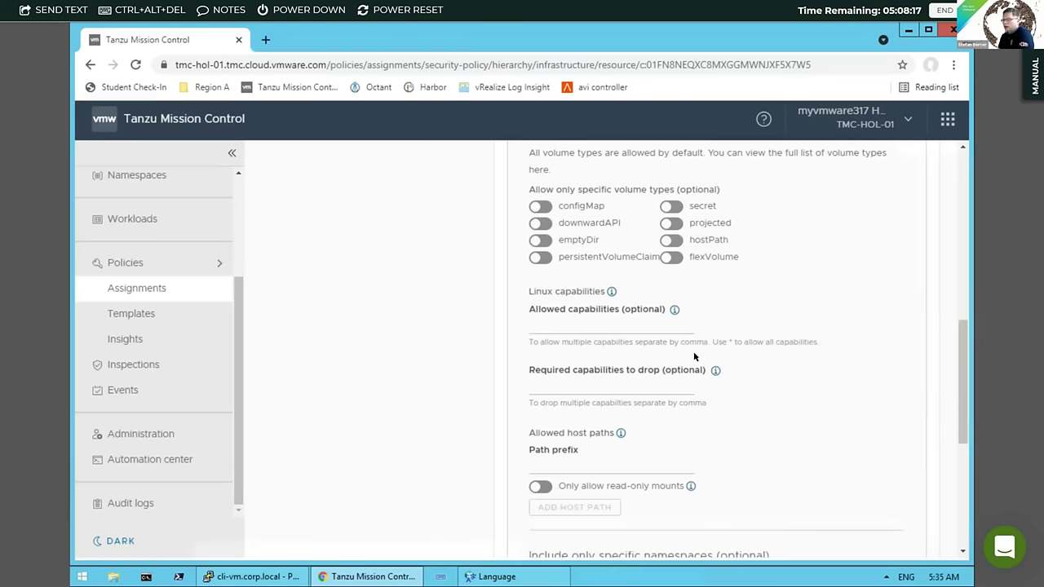
{"action": "scroll", "coordinate": [634, 364], "scroll_direction": "down", "scroll_amount": 1}
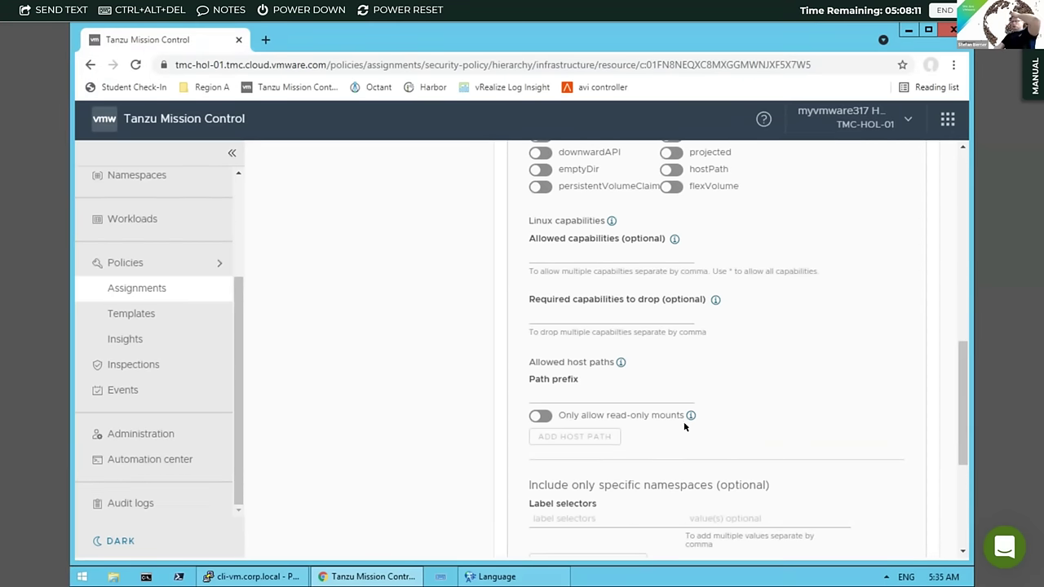
{"action": "left_click", "coordinate": [565, 395]}
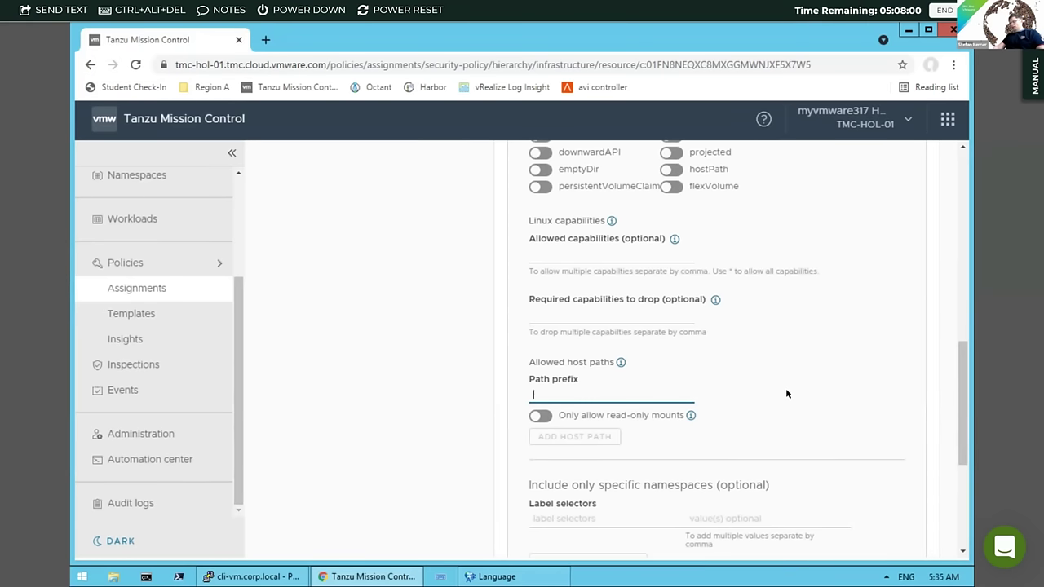
{"action": "scroll", "coordinate": [787, 394], "scroll_direction": "down", "scroll_amount": 5}
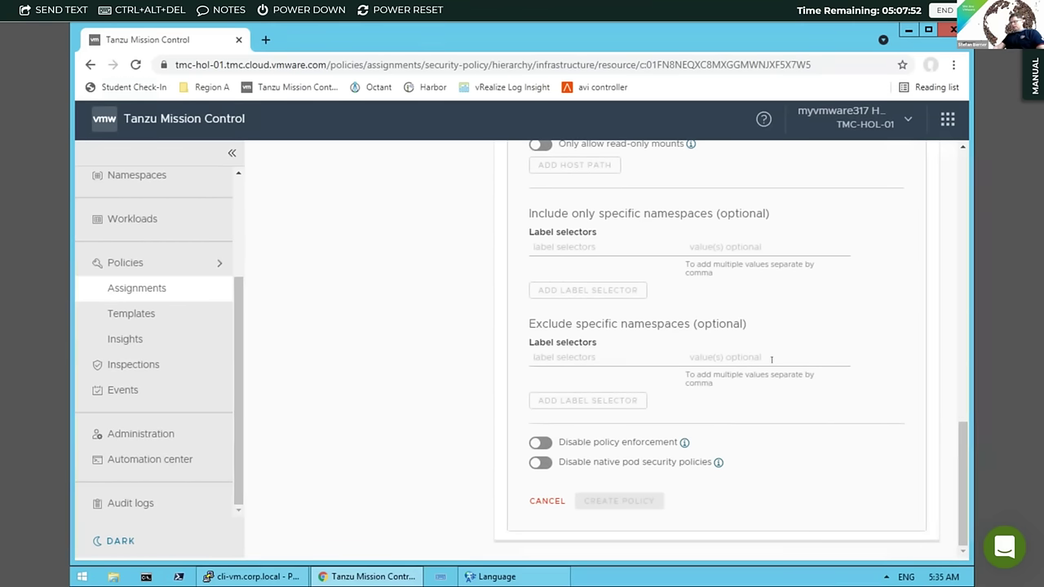
{"action": "left_click", "coordinate": [583, 357]}
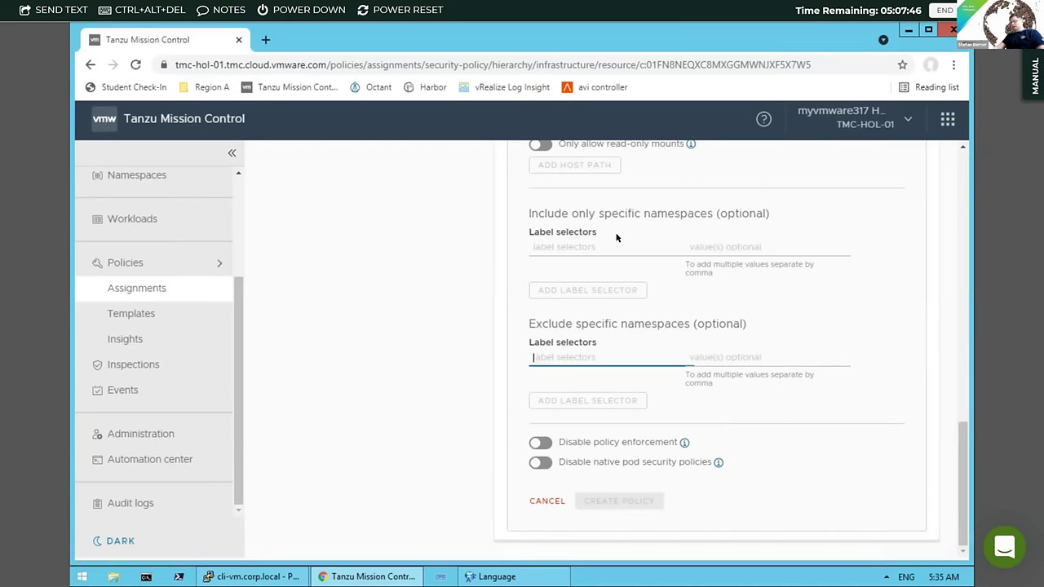
{"action": "scroll", "coordinate": [762, 407], "scroll_direction": "up", "scroll_amount": 3}
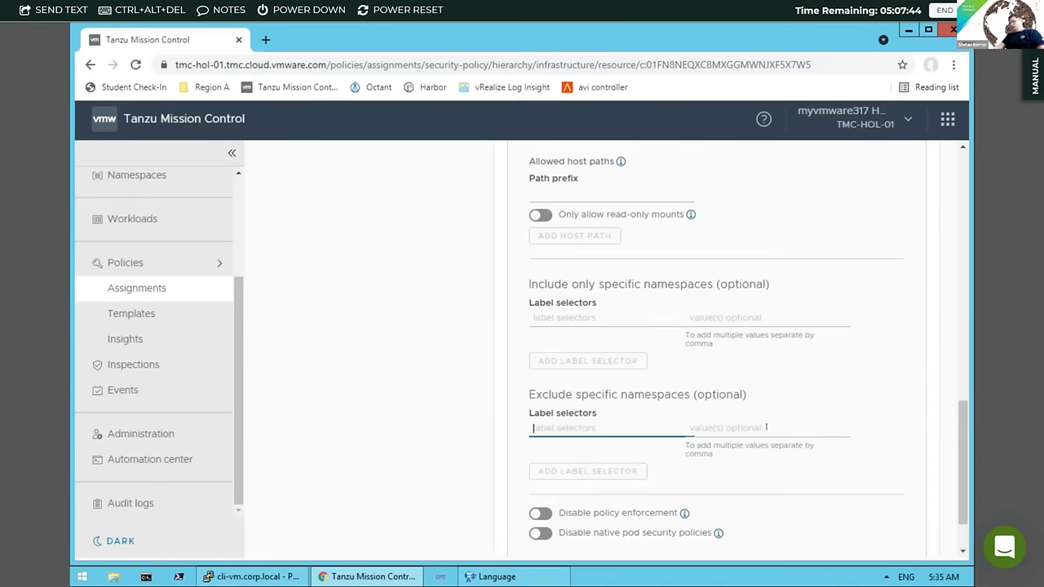
{"action": "scroll", "coordinate": [690, 380], "scroll_direction": "up", "scroll_amount": 1}
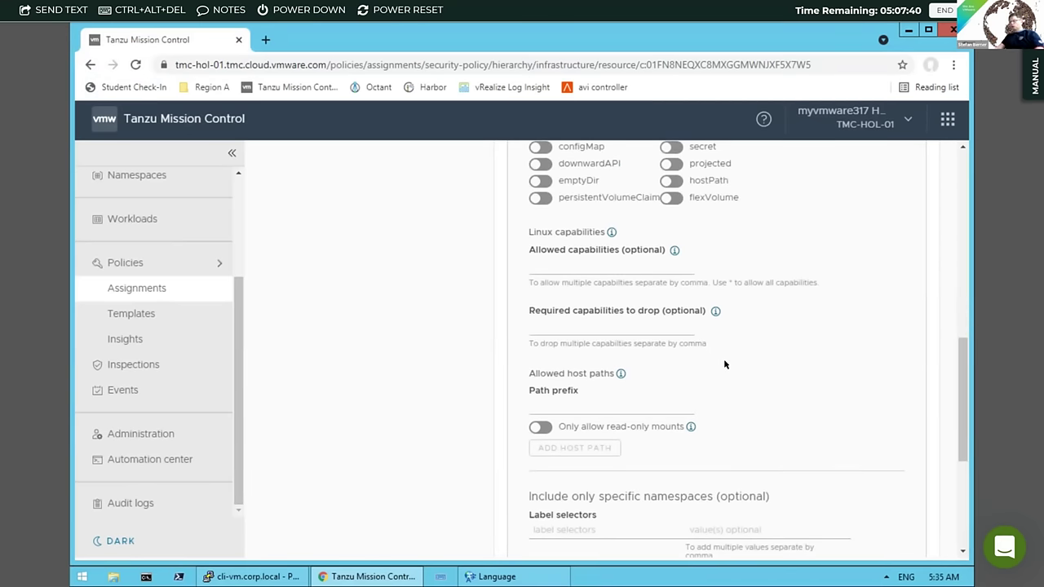
- Leave the unsaved security policy and examine the YAML source of the custom policy template tmc-block-resources
{"action": "scroll", "coordinate": [724, 365], "scroll_direction": "up", "scroll_amount": 8}
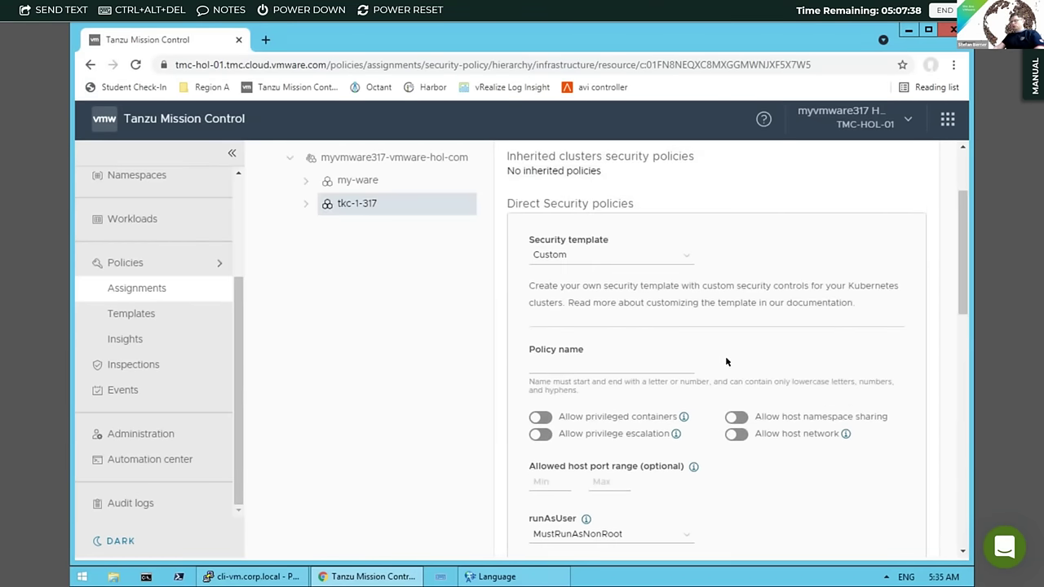
{"action": "scroll", "coordinate": [725, 361], "scroll_direction": "up", "scroll_amount": 2}
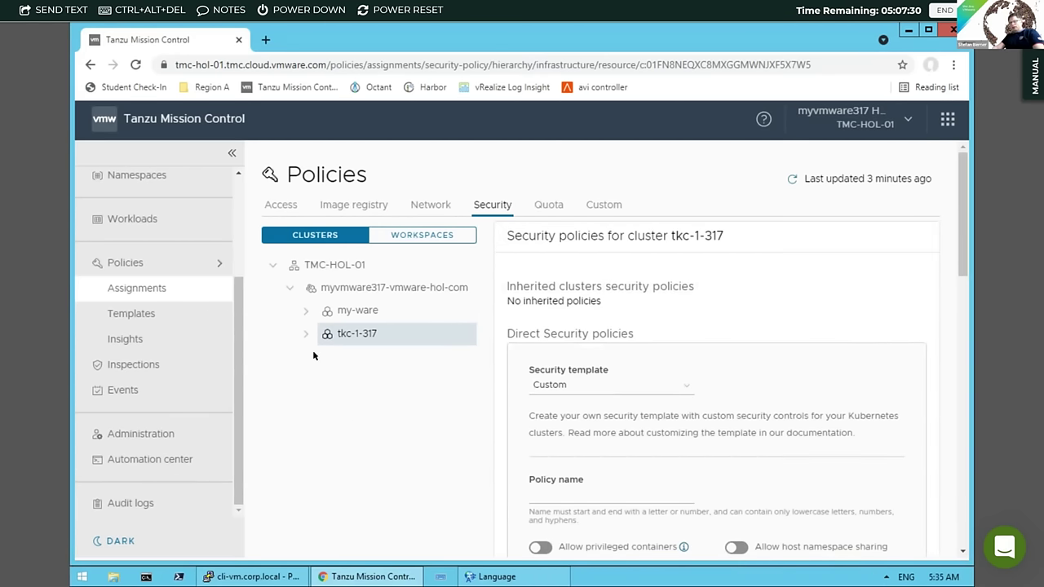
{"action": "left_click", "coordinate": [142, 316]}
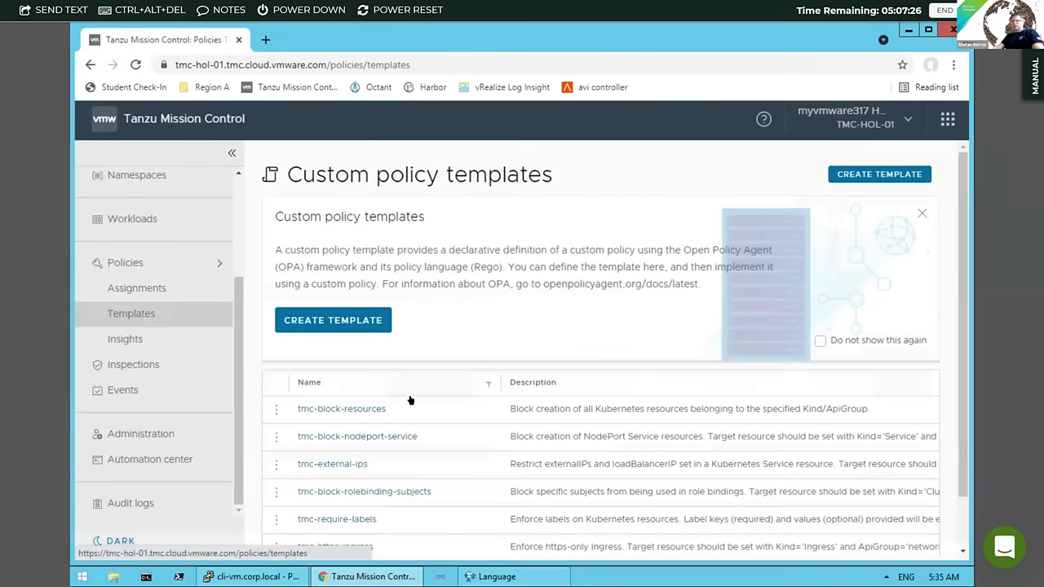
{"action": "left_click", "coordinate": [312, 410]}
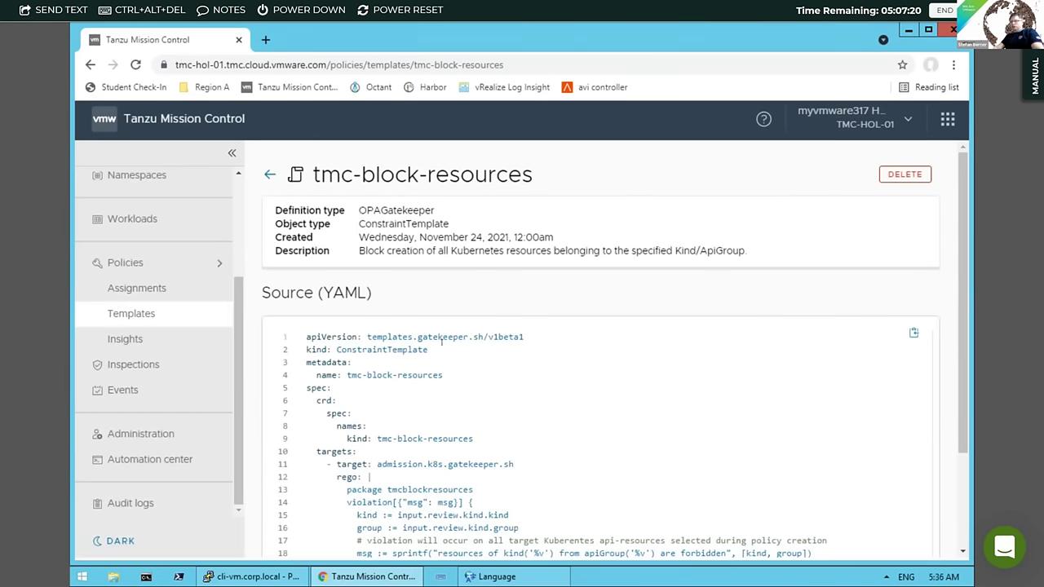
{"action": "scroll", "coordinate": [557, 429], "scroll_direction": "down", "scroll_amount": 2}
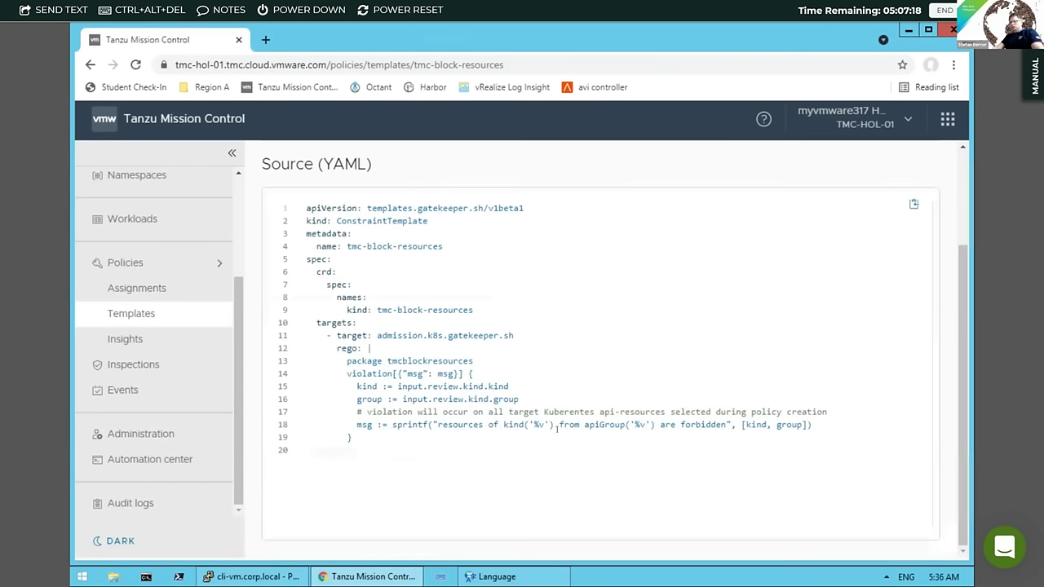
{"action": "scroll", "coordinate": [473, 437], "scroll_direction": "up", "scroll_amount": 1}
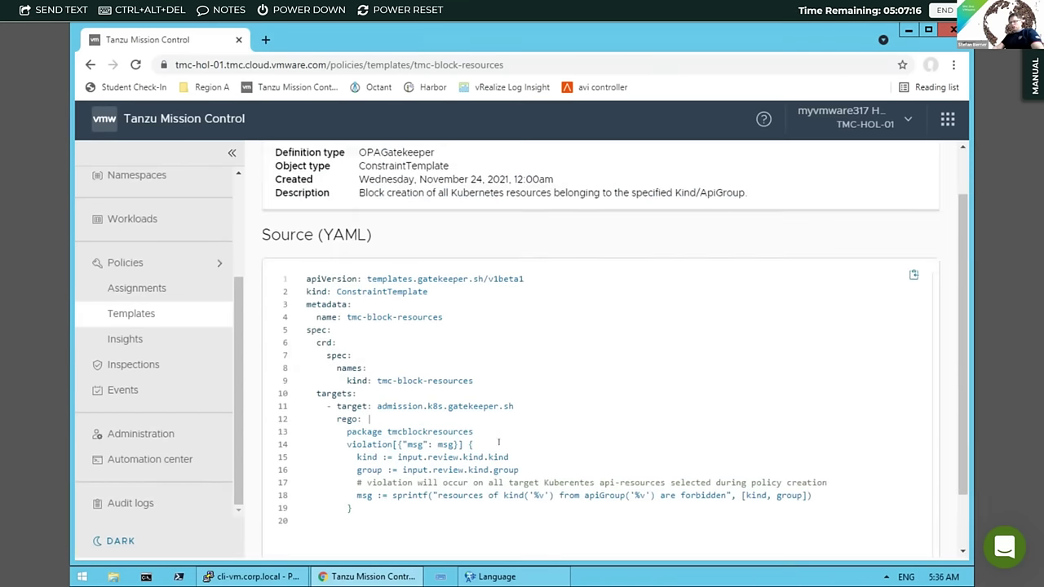